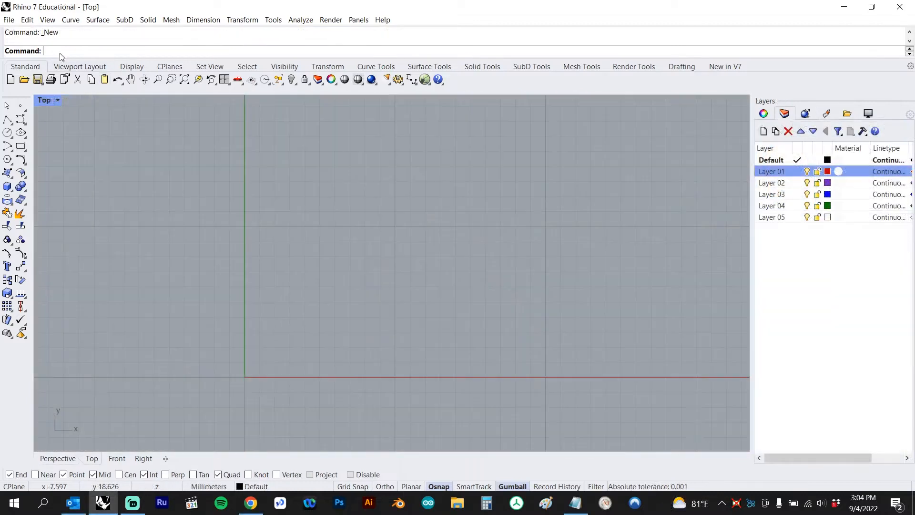
Create a new document from the Small Objects - Millimeters template
{"action": "left_click", "coordinate": [9, 21]}
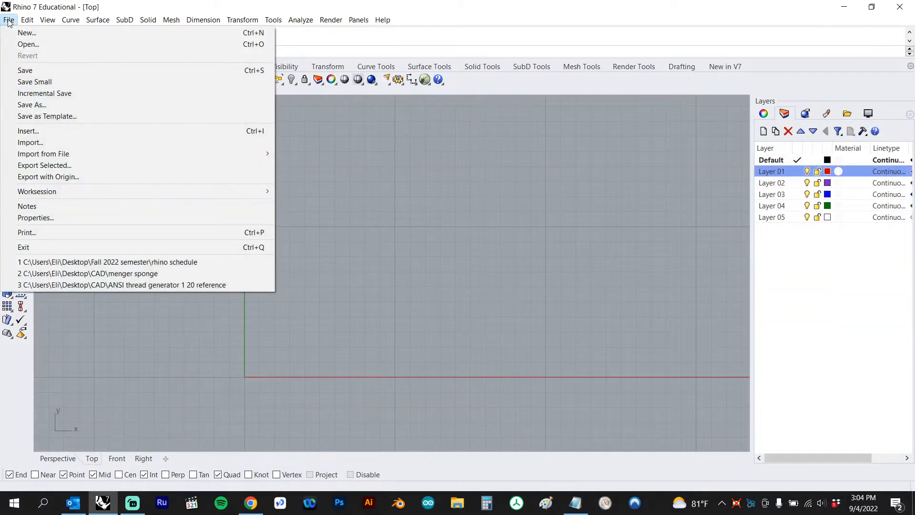
{"action": "left_click", "coordinate": [22, 31]}
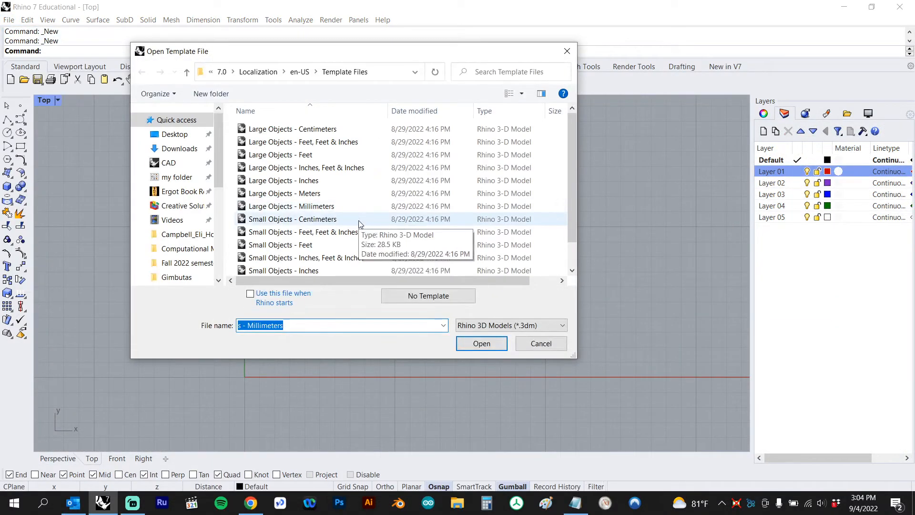
{"action": "scroll", "coordinate": [359, 220], "scroll_direction": "down", "scroll_amount": 1}
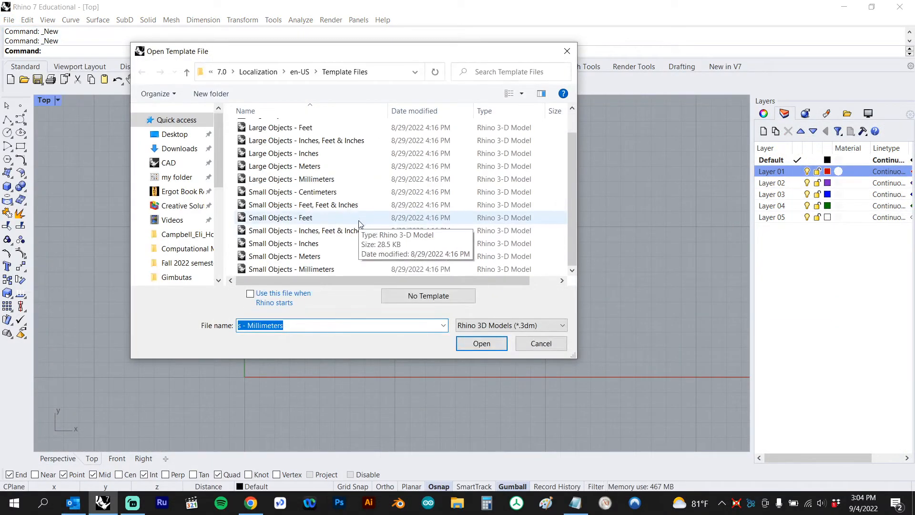
{"action": "left_click", "coordinate": [362, 269]}
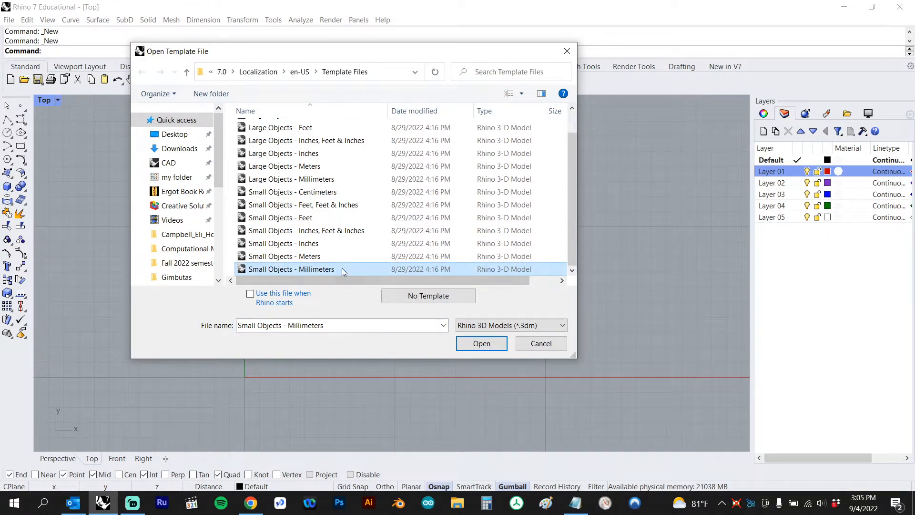
{"action": "left_click", "coordinate": [477, 343]}
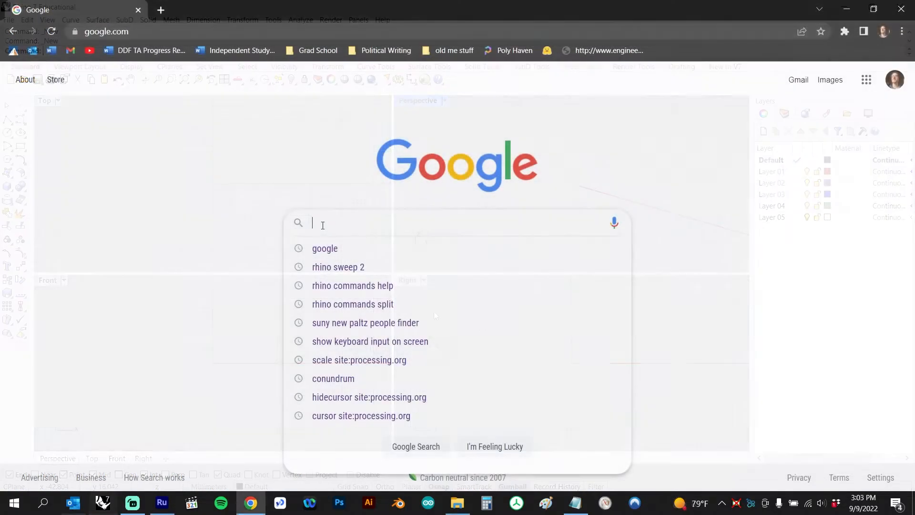
Switch to the web browser and search Google for "rhino curve boolean"
{"action": "type", "text": "rhino"}
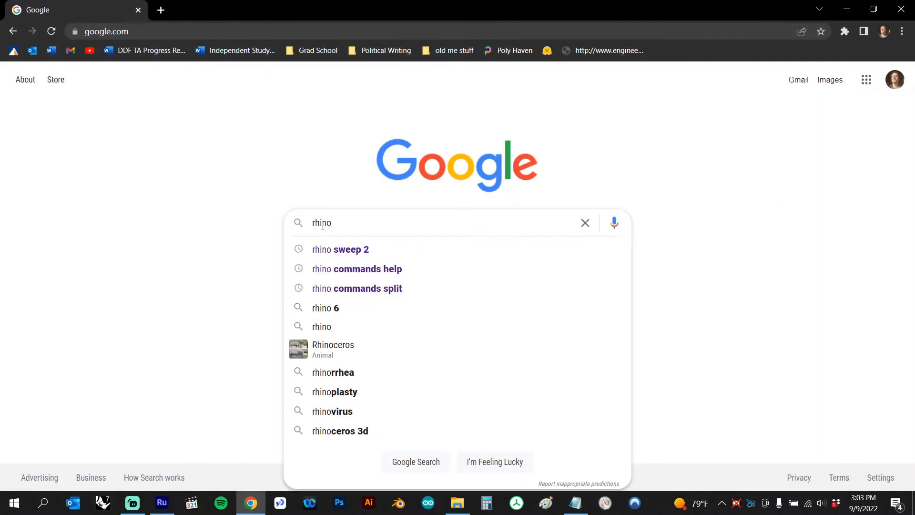
{"action": "type", "text": " curve boolean"}
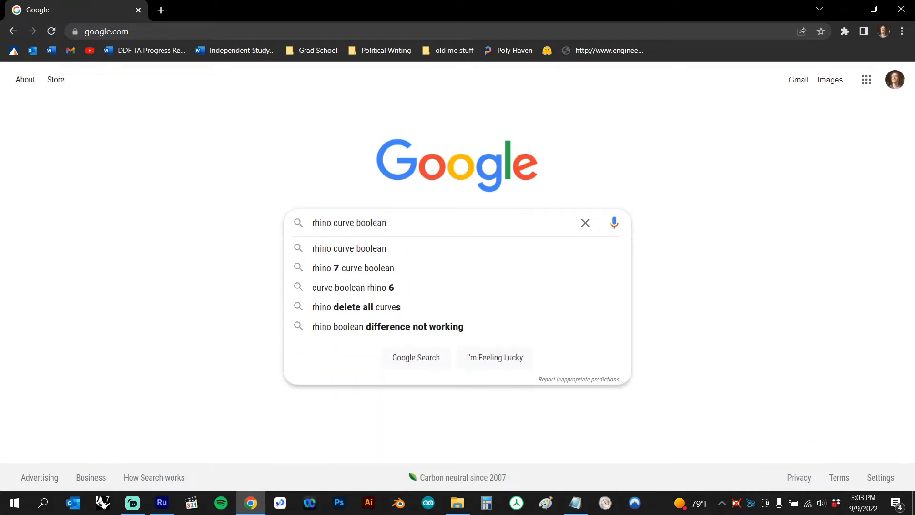
{"action": "key", "text": "Return"}
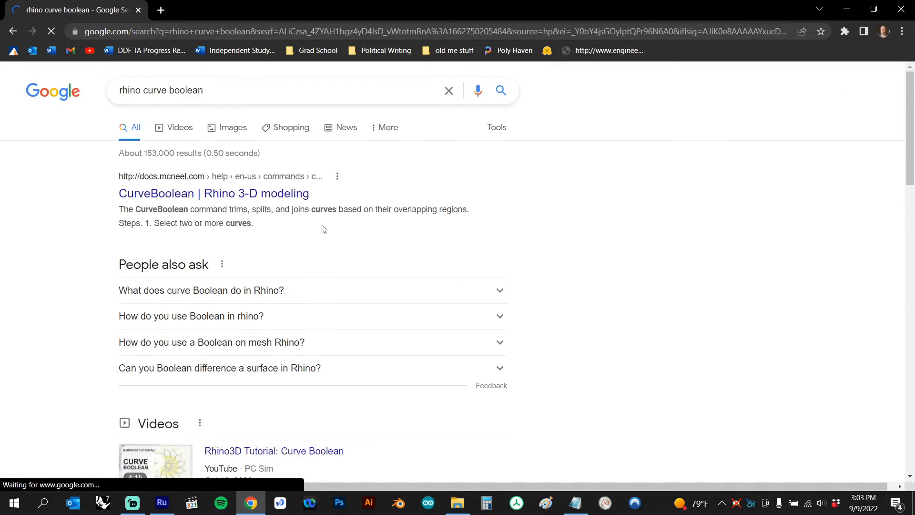
{"action": "left_click", "coordinate": [320, 222]}
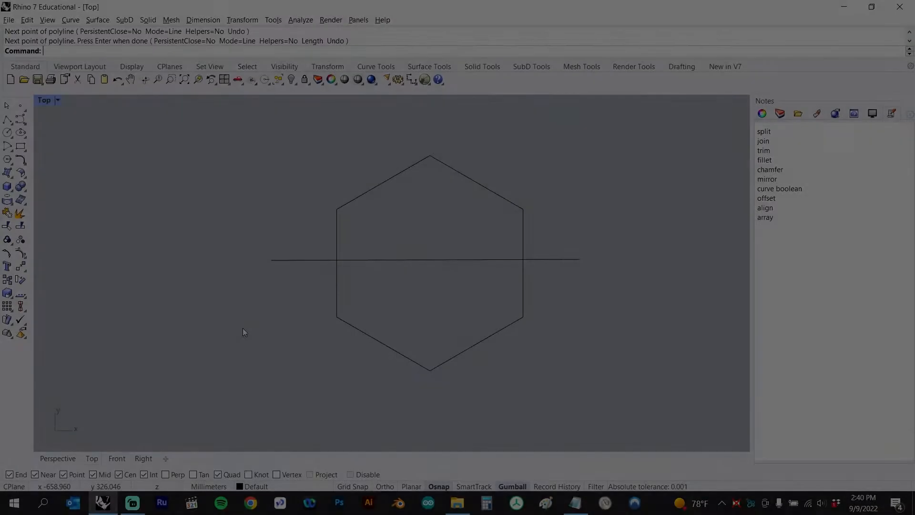
Back in Rhino, split the hexagon into two halves with the horizontal line as the cutting object, and select a half
{"action": "key", "text": "Return"}
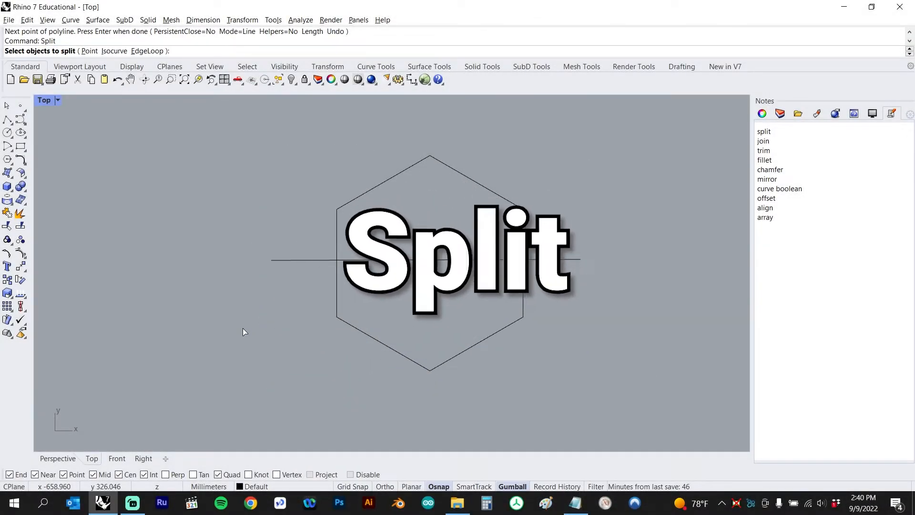
{"action": "left_click", "coordinate": [335, 286]}
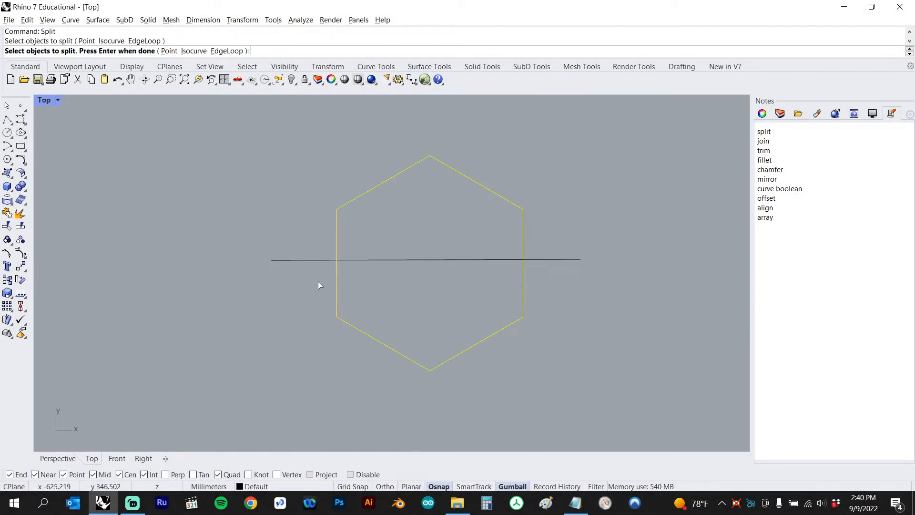
{"action": "key", "text": "Return"}
{"action": "left_click", "coordinate": [305, 259]}
{"action": "key", "text": "Return"}
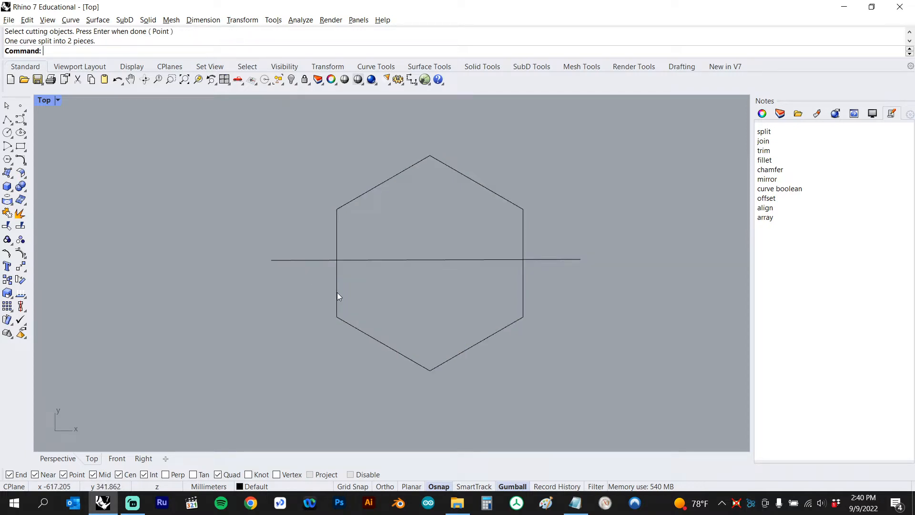
{"action": "left_click_drag", "start_coordinate": [337, 292], "coordinate": [375, 333]}
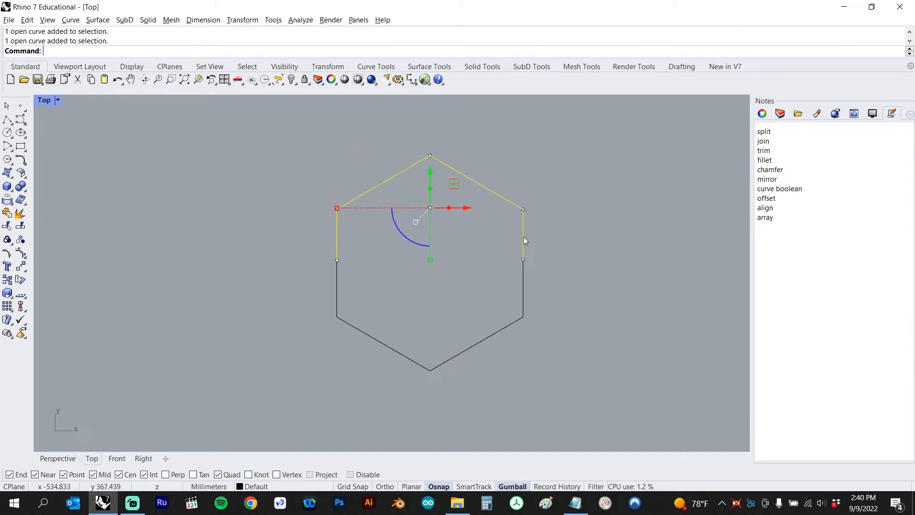
Join the lower and upper halves of the hexagon into one closed curve
{"action": "left_click", "coordinate": [562, 267]}
{"action": "type", "text": "Join"}
{"action": "key", "text": "Return"}
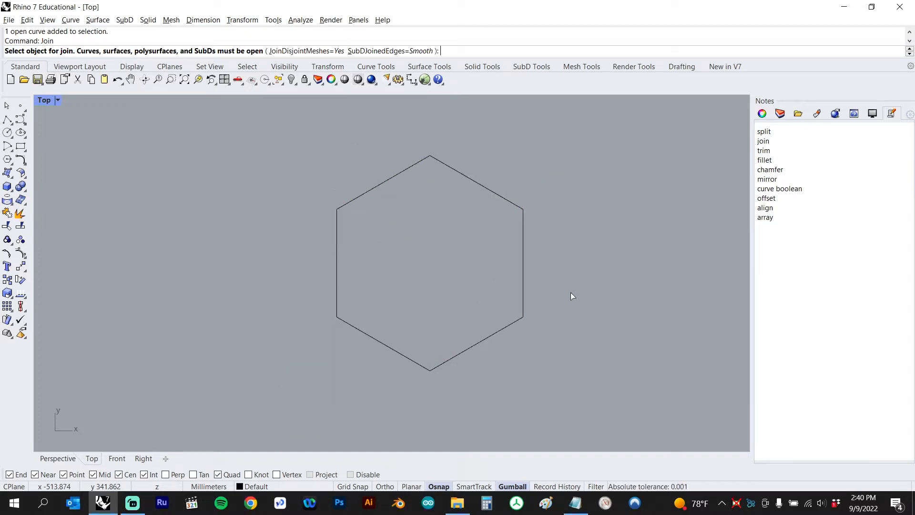
{"action": "left_click", "coordinate": [522, 285]}
{"action": "left_click", "coordinate": [521, 234]}
{"action": "key", "text": "Return"}
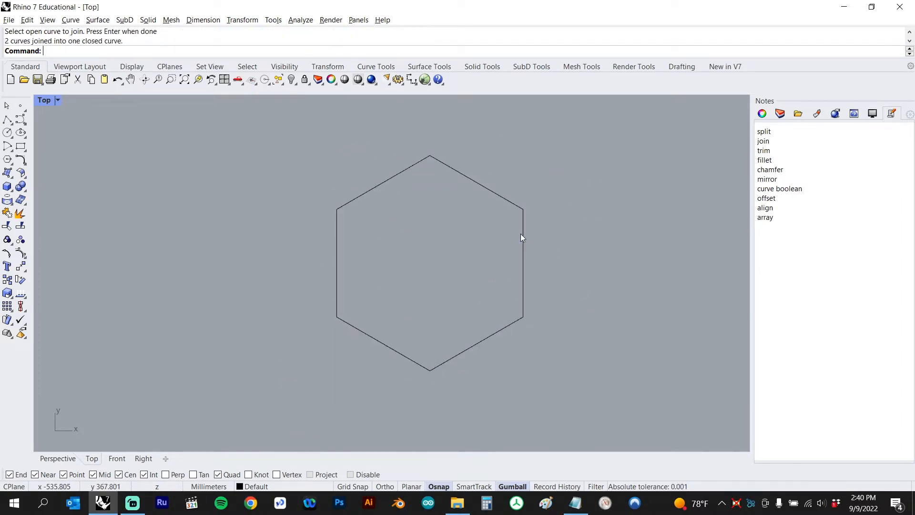
{"action": "left_click_drag", "start_coordinate": [529, 216], "coordinate": [521, 227]}
{"action": "key", "text": "ctrl+z"}
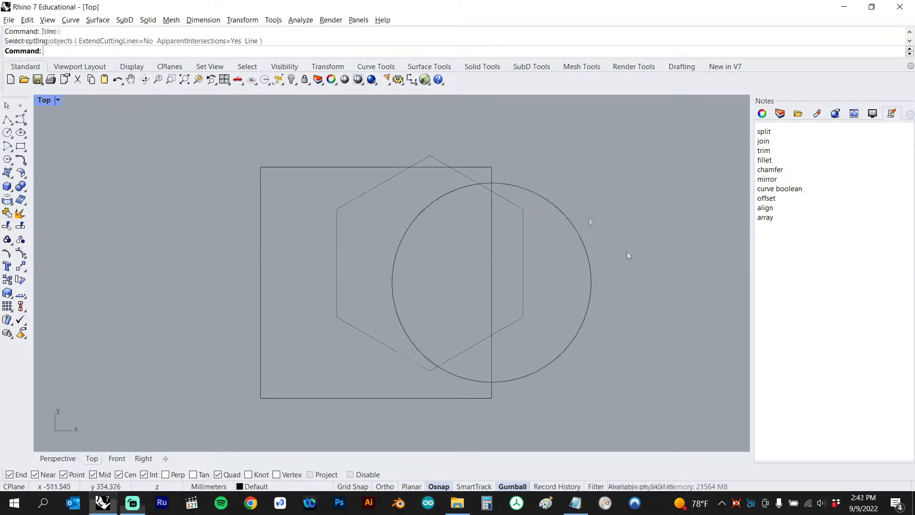
Trim away the part of the square's edge inside the circle, using the circle as the cutting object
{"action": "type", "text": "Trim"}
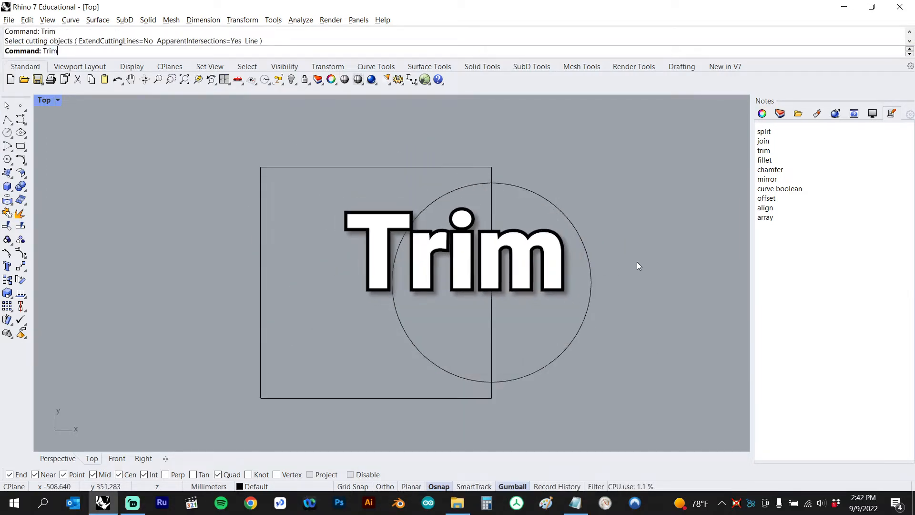
{"action": "key", "text": "Return"}
{"action": "left_click", "coordinate": [586, 251]}
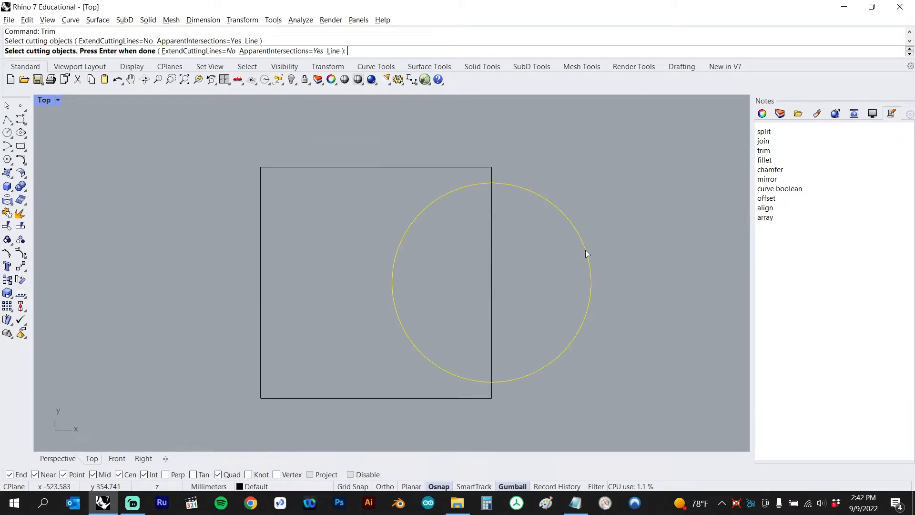
{"action": "key", "text": "Return"}
{"action": "left_click", "coordinate": [492, 245]}
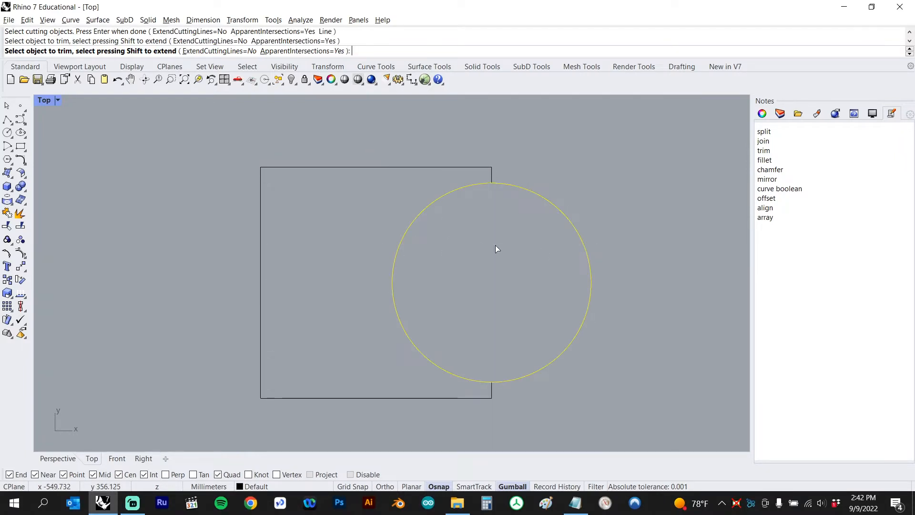
{"action": "key", "text": "Return"}
Trim away the circle's arc inside the square, using the open square as the cutting object
{"action": "key", "text": "Return"}
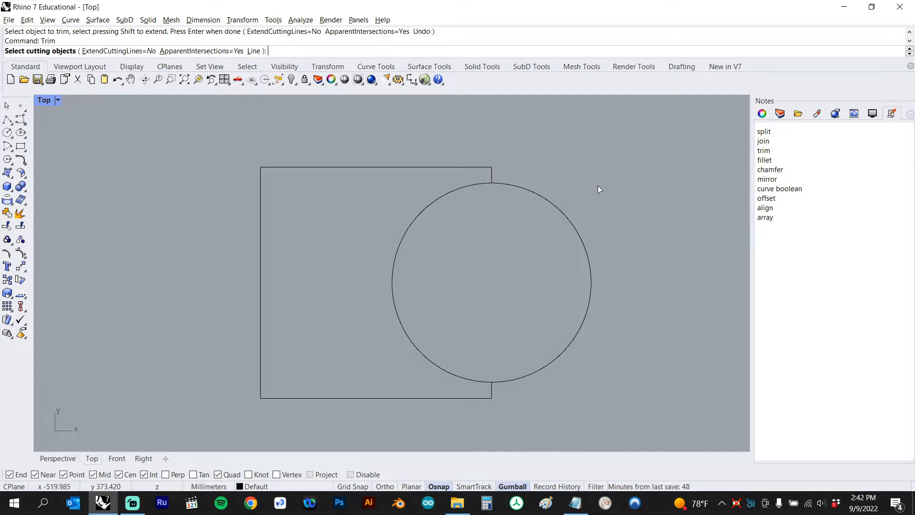
{"action": "left_click", "coordinate": [260, 298]}
{"action": "key", "text": "Return"}
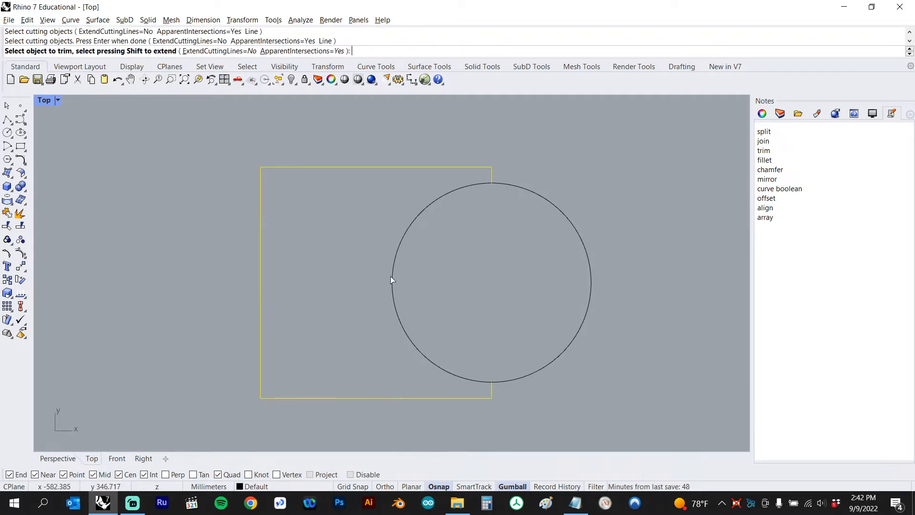
{"action": "left_click", "coordinate": [397, 261]}
{"action": "key", "text": "Return"}
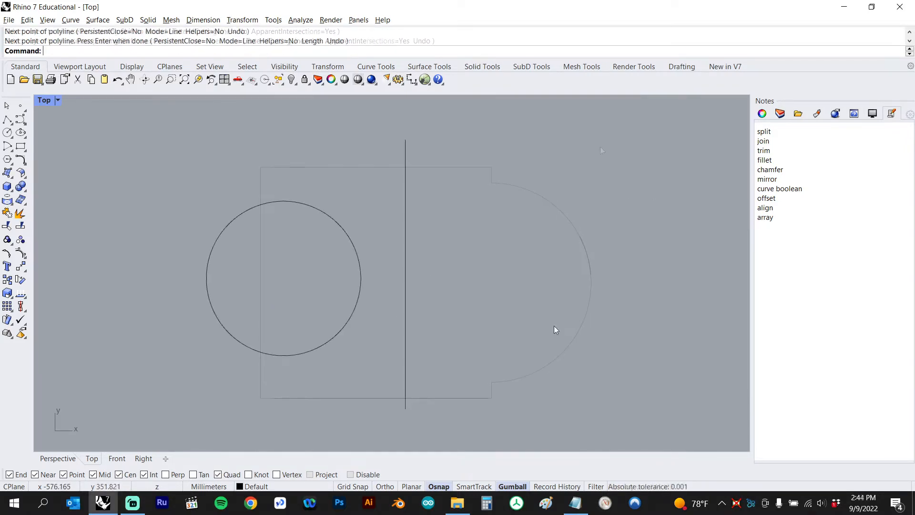
Mirror a copy of the circle across the vertical line, using the line's two endpoints as the mirror plane
{"action": "type", "text": "mirror"}
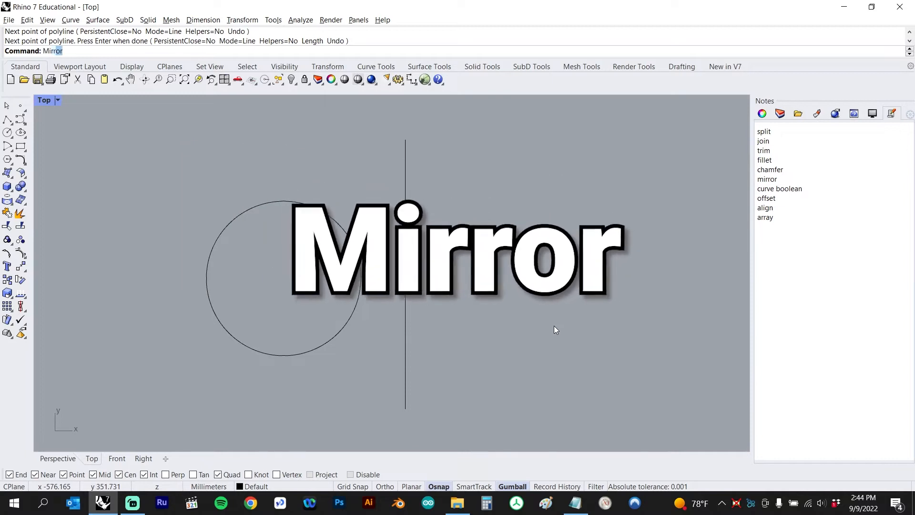
{"action": "key", "text": "Return"}
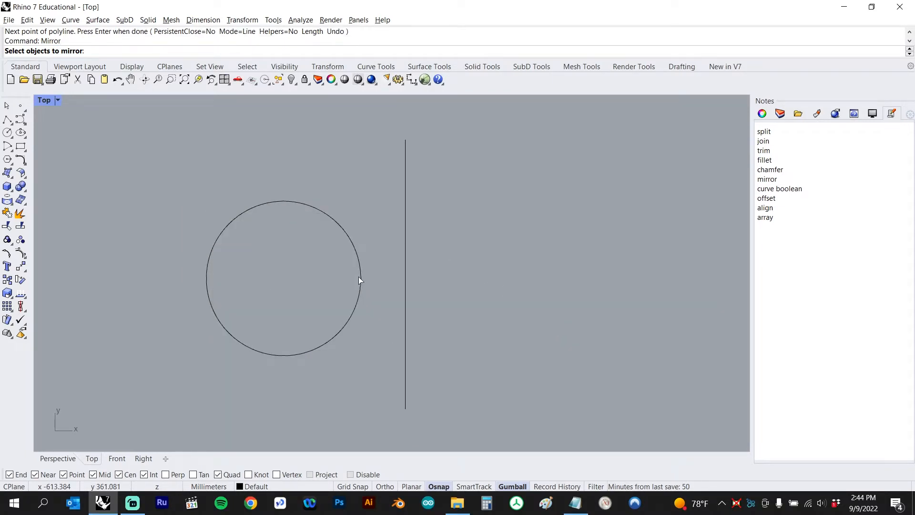
{"action": "left_click", "coordinate": [360, 276]}
{"action": "key", "text": "Return"}
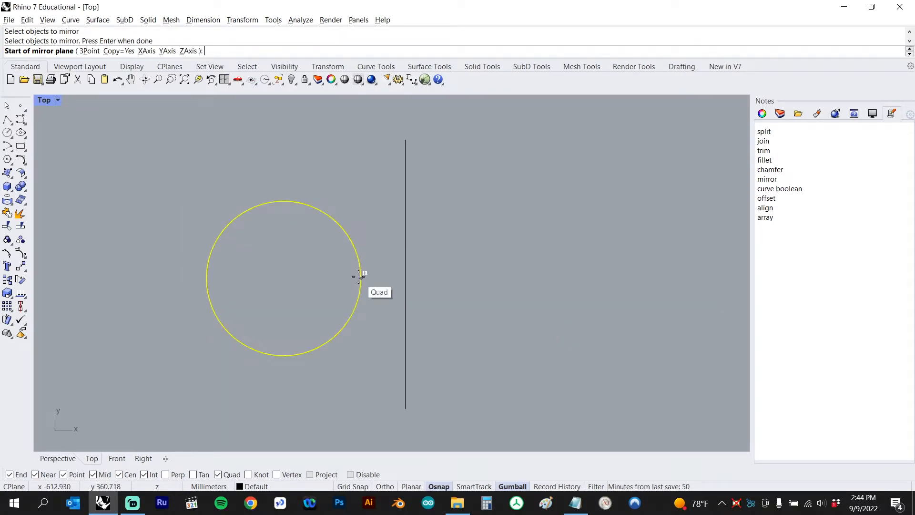
{"action": "left_click", "coordinate": [405, 409]}
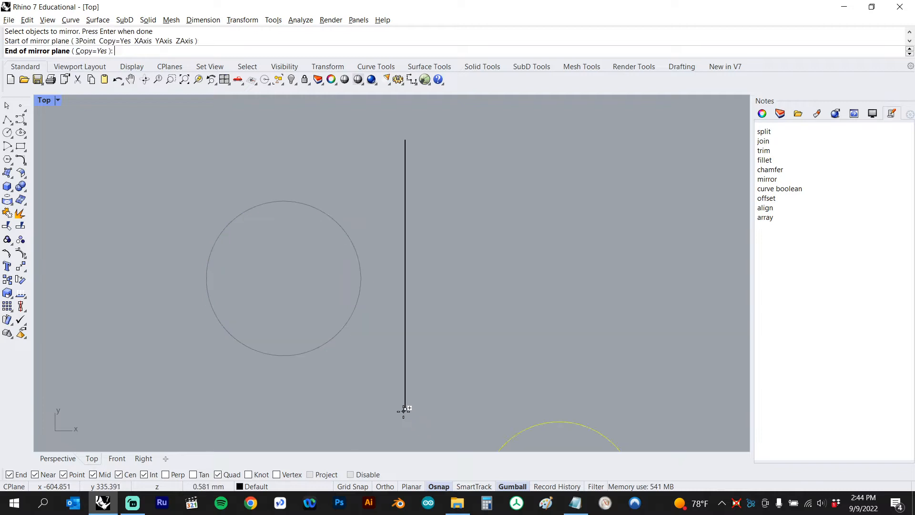
{"action": "left_click", "coordinate": [405, 140]}
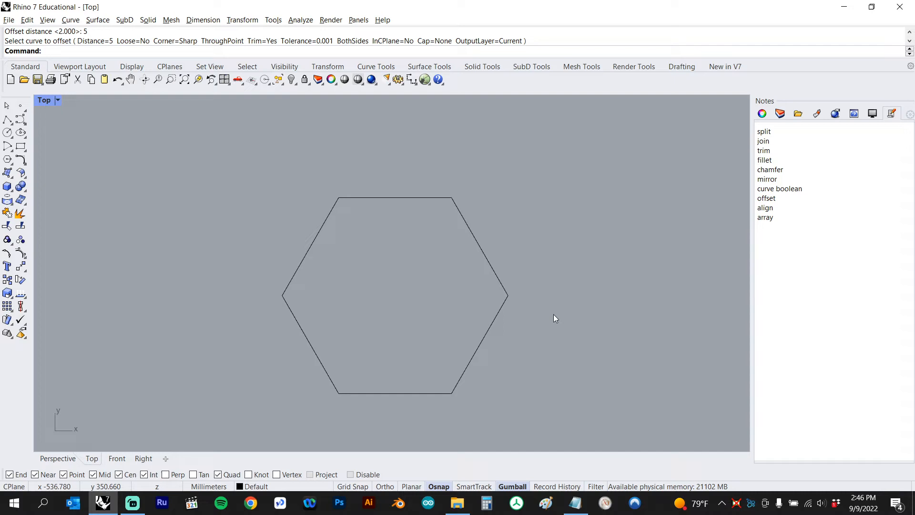
Offset the hexagon inward by 5 mm with sharp corners
{"action": "type", "text": "Offset"}
{"action": "key", "text": "Return"}
{"action": "left_click", "coordinate": [503, 305]}
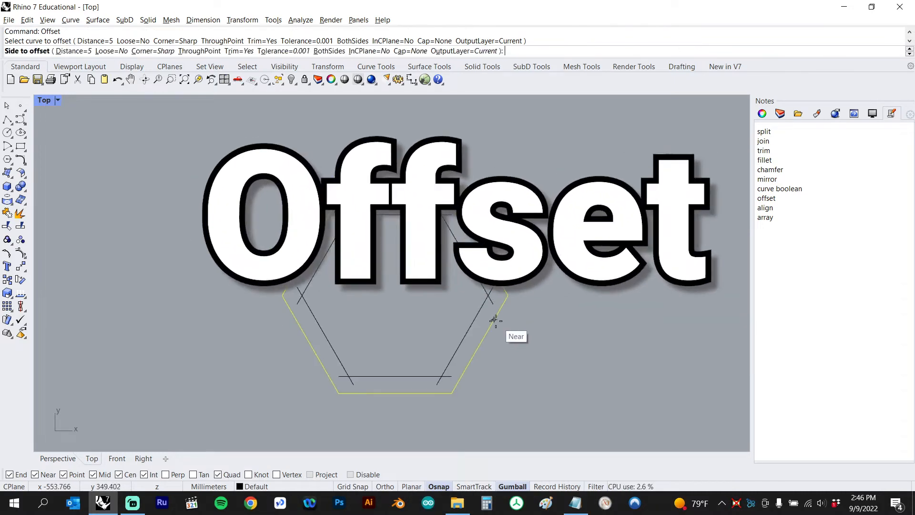
{"action": "left_click", "coordinate": [466, 287]}
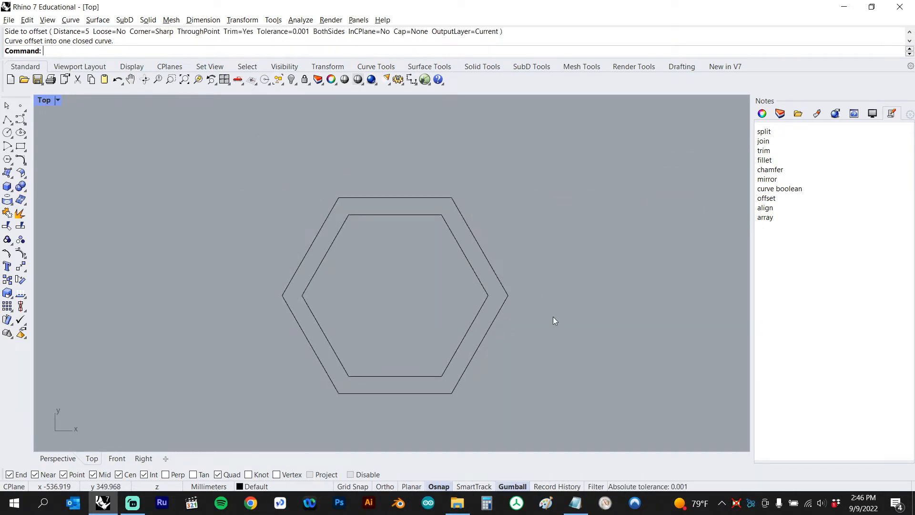
Offset the original hexagon, the outer of the two, outward by 5 mm
{"action": "key", "text": "Return"}
{"action": "left_click", "coordinate": [502, 307]}
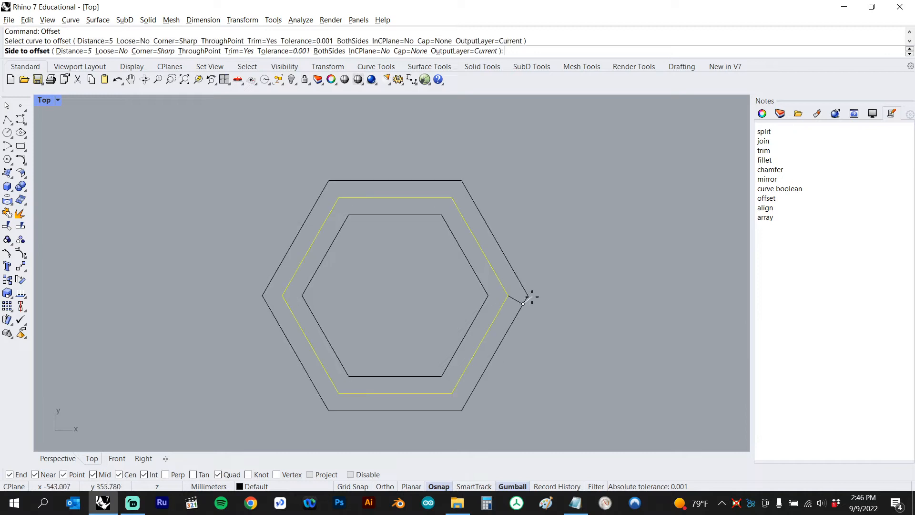
{"action": "left_click", "coordinate": [547, 286]}
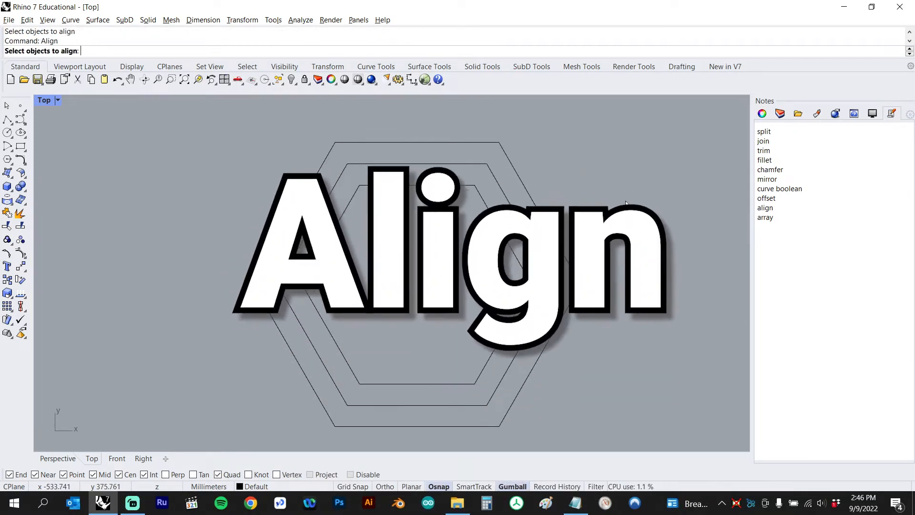
Align the three nested hexagons with the Bottom option, using the outermost hexagon's lower corner as the alignment point
{"action": "left_click_drag", "start_coordinate": [661, 154], "coordinate": [123, 409]}
{"action": "key", "text": "Return"}
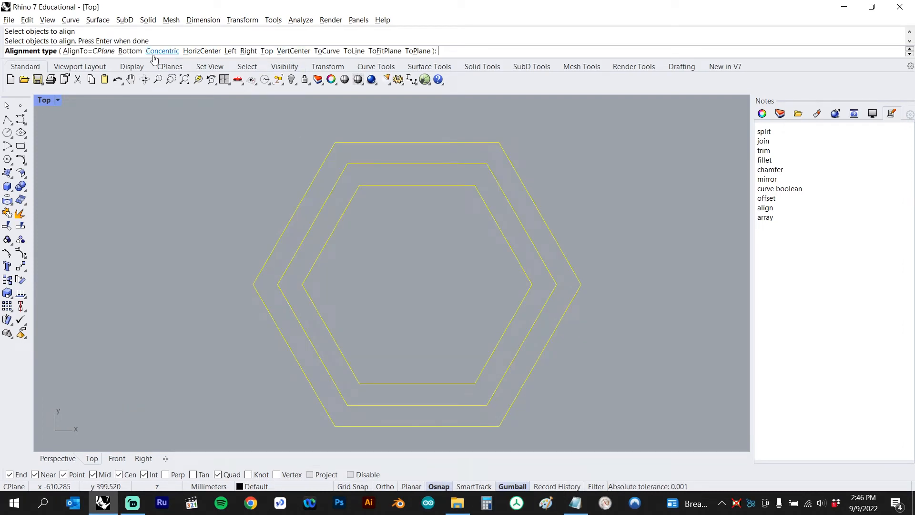
{"action": "left_click", "coordinate": [138, 53]}
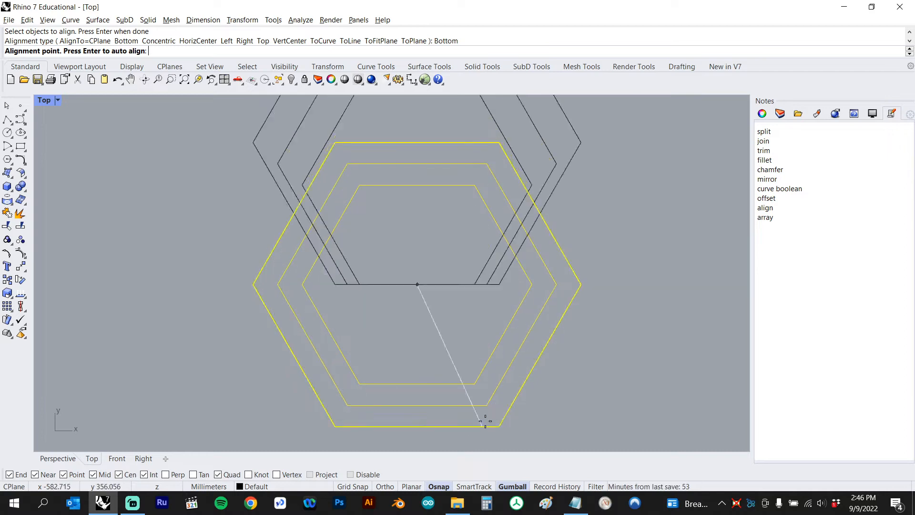
{"action": "left_click", "coordinate": [499, 425]}
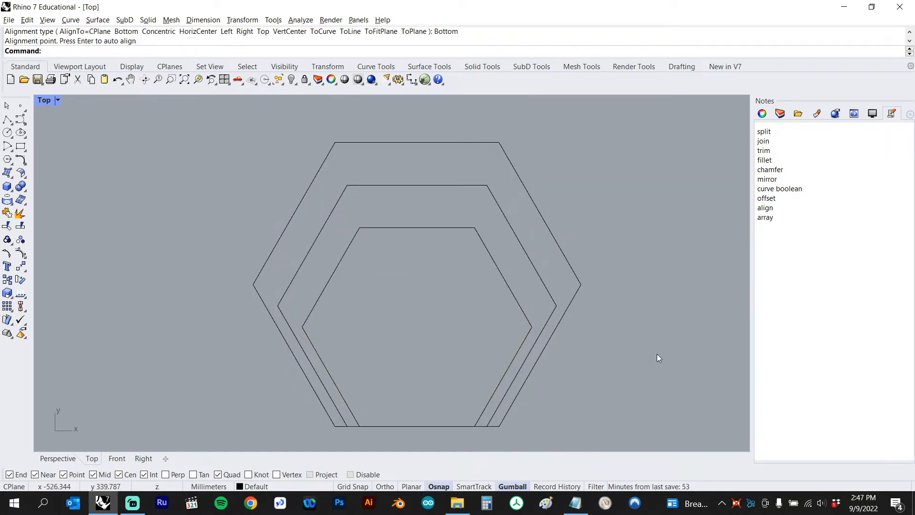
Align the three nested hexagons with the Top option, using the midpoint of the outermost hexagon's upper edge as the alignment point
{"action": "key", "text": "Return"}
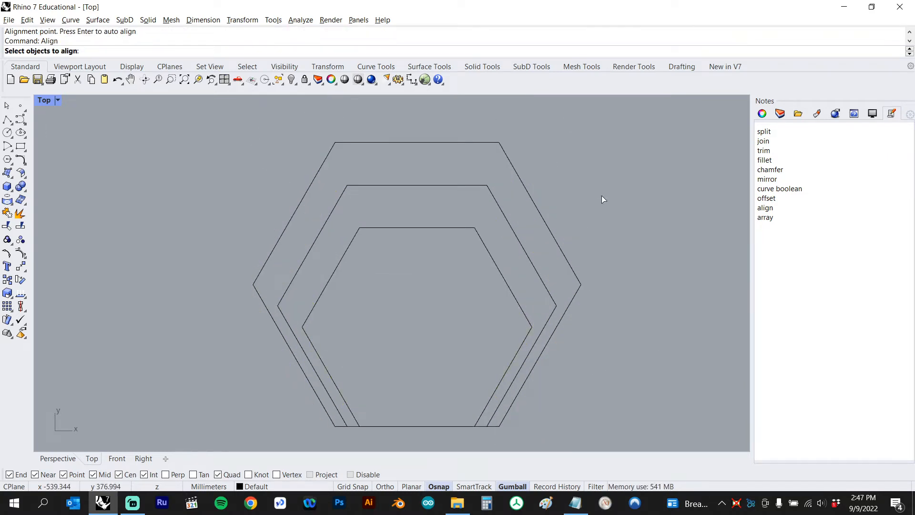
{"action": "left_click_drag", "start_coordinate": [602, 199], "coordinate": [377, 405]}
{"action": "key", "text": "Return"}
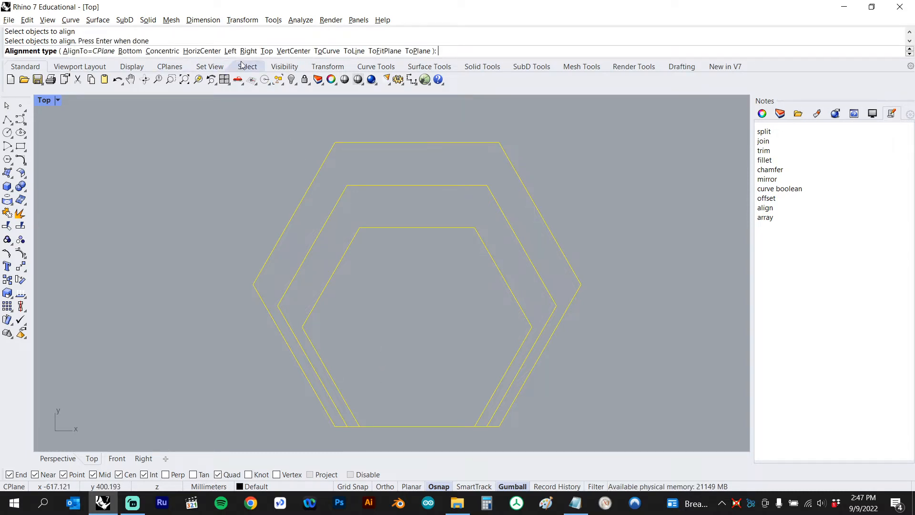
{"action": "left_click", "coordinate": [265, 51]}
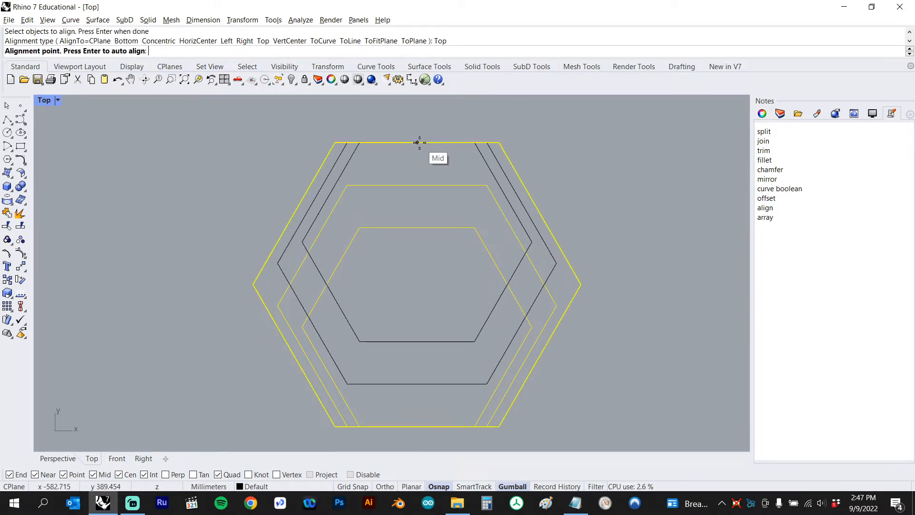
{"action": "left_click", "coordinate": [416, 142]}
Align the three hexagons with the Concentric option, placing the common center near the middle of the outermost hexagon
{"action": "left_click_drag", "start_coordinate": [640, 194], "coordinate": [392, 433]}
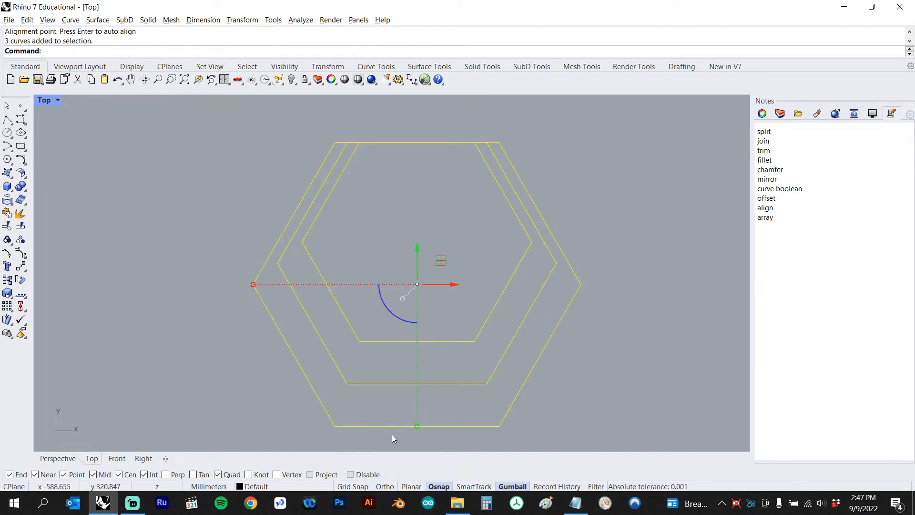
{"action": "key", "text": "Return"}
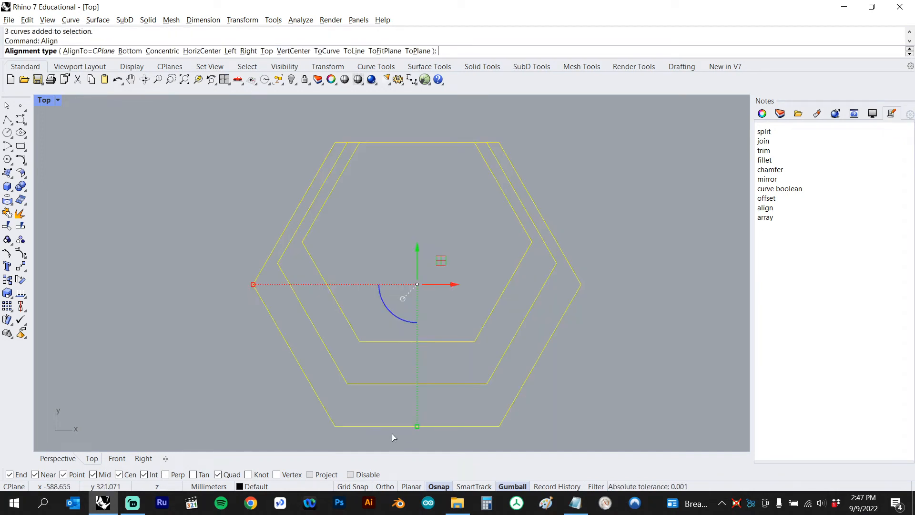
{"action": "left_click", "coordinate": [162, 51]}
{"action": "left_click", "coordinate": [414, 271]}
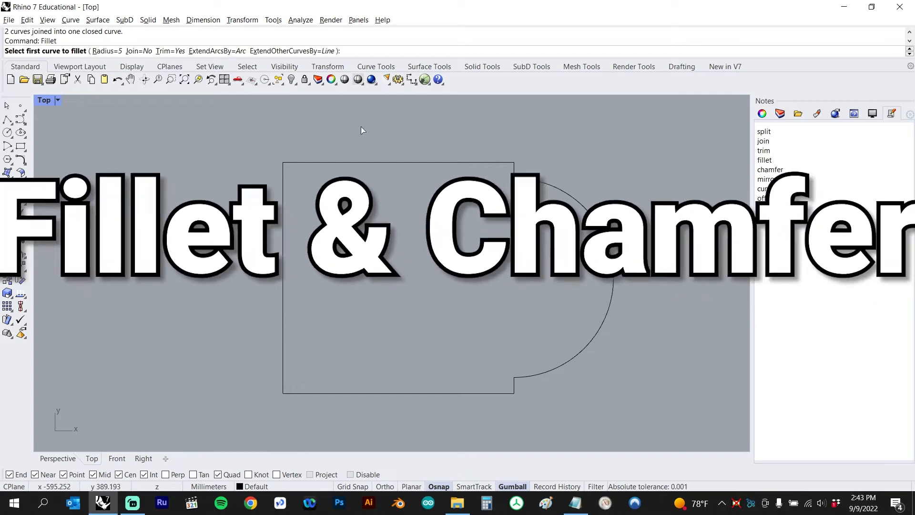
Fillet the profile's upper-left corner with radius 5, and chamfer its lower-left corner with distances 5,5
{"action": "left_click", "coordinate": [326, 163]}
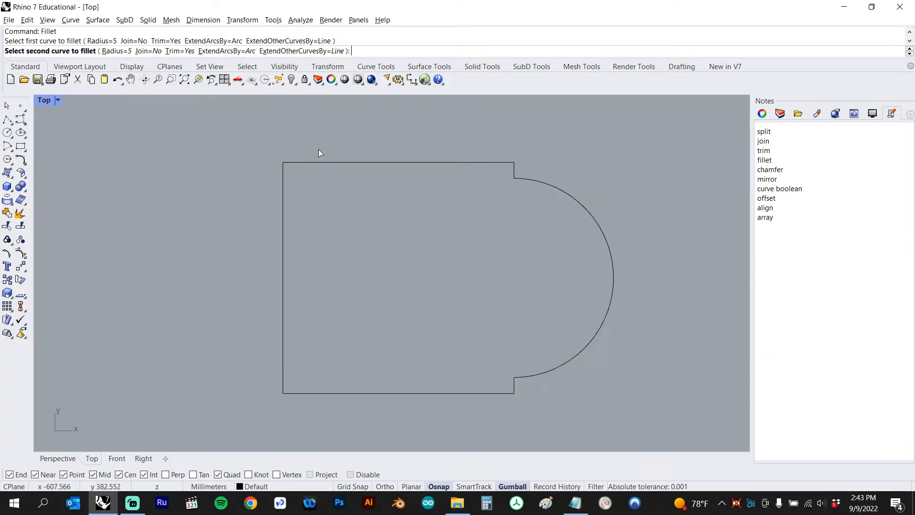
{"action": "left_click", "coordinate": [284, 194]}
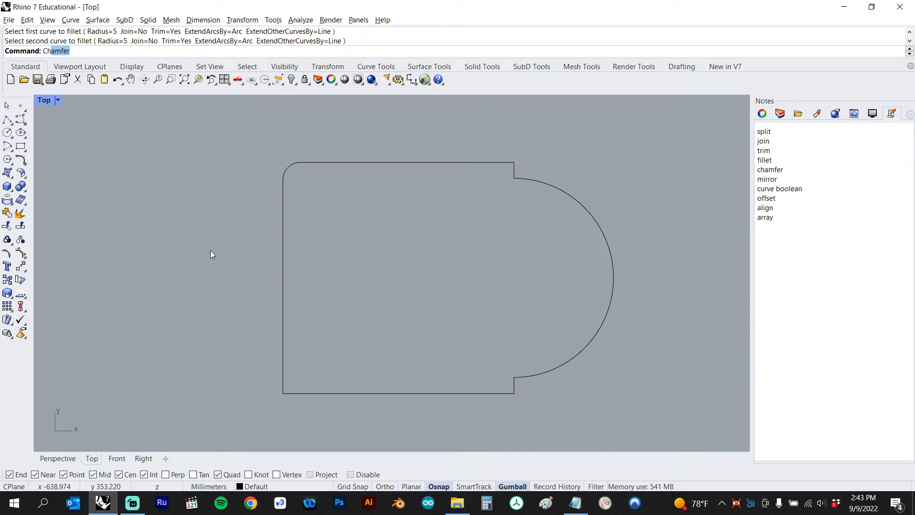
{"action": "type", "text": "Chamfe"}
{"action": "key", "text": "Return"}
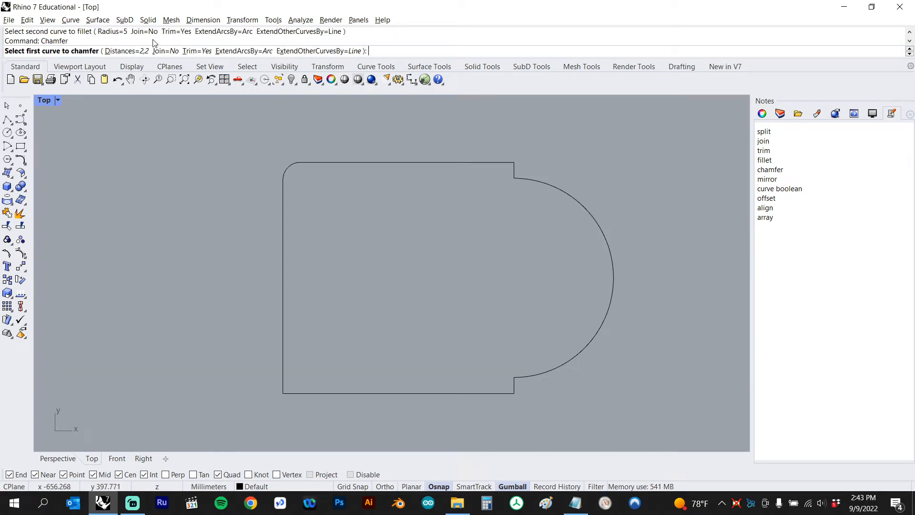
{"action": "left_click", "coordinate": [138, 50]}
{"action": "type", "text": "5"}
{"action": "key", "text": "Return"}
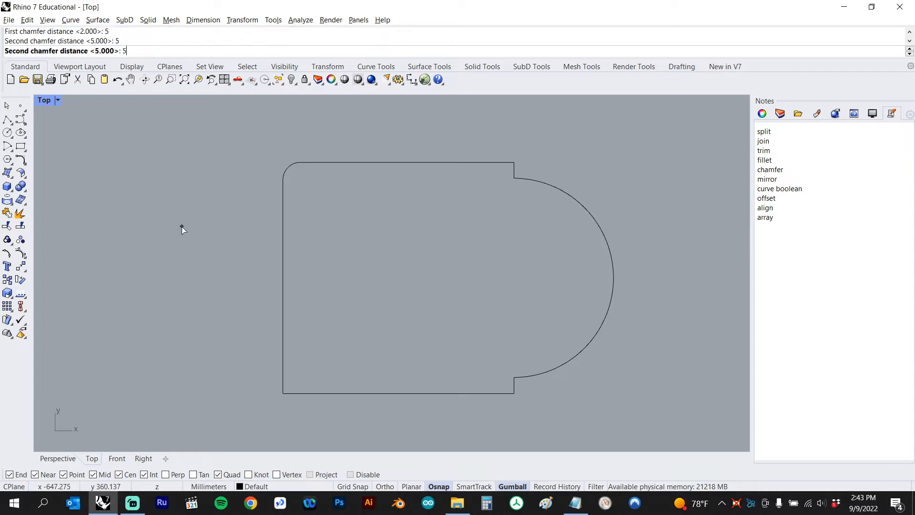
{"action": "key", "text": "Return"}
{"action": "left_click", "coordinate": [313, 393]}
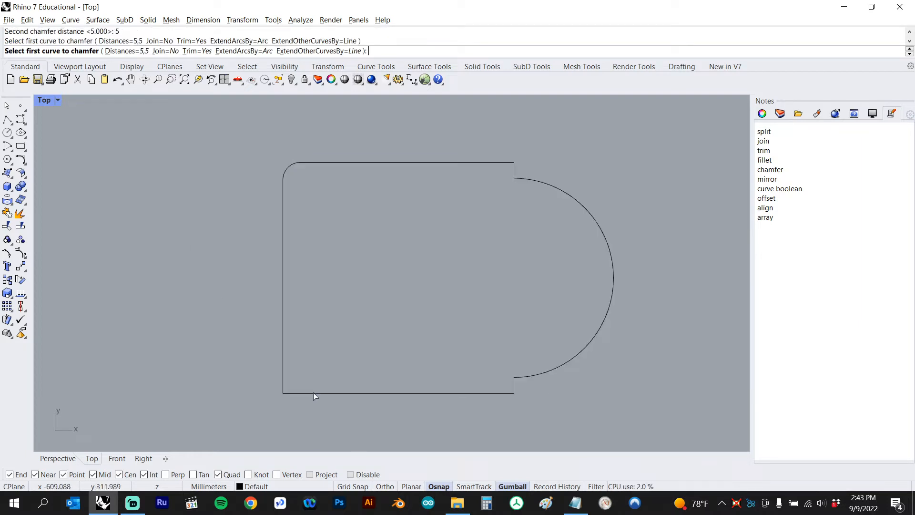
{"action": "left_click", "coordinate": [285, 364]}
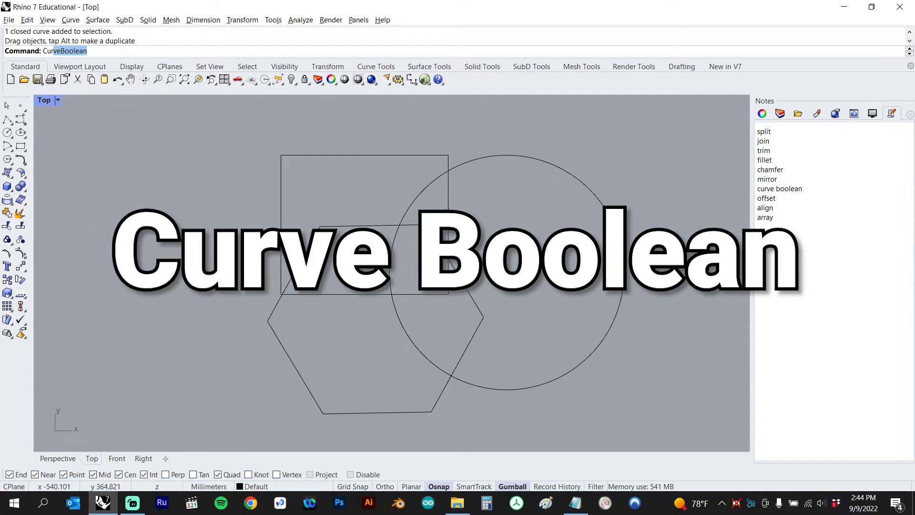
Try CurveBoolean on the circle, rectangle and hexagon, keeping the hexagon's regions plus the rectangle-circle overlap above it, and undo it
{"action": "type", "text": "veBoolean"}
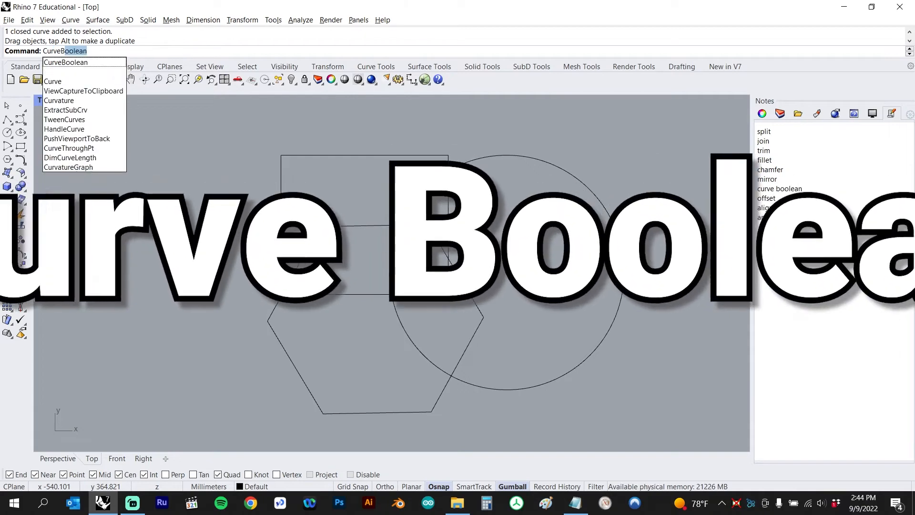
{"action": "key", "text": "Return"}
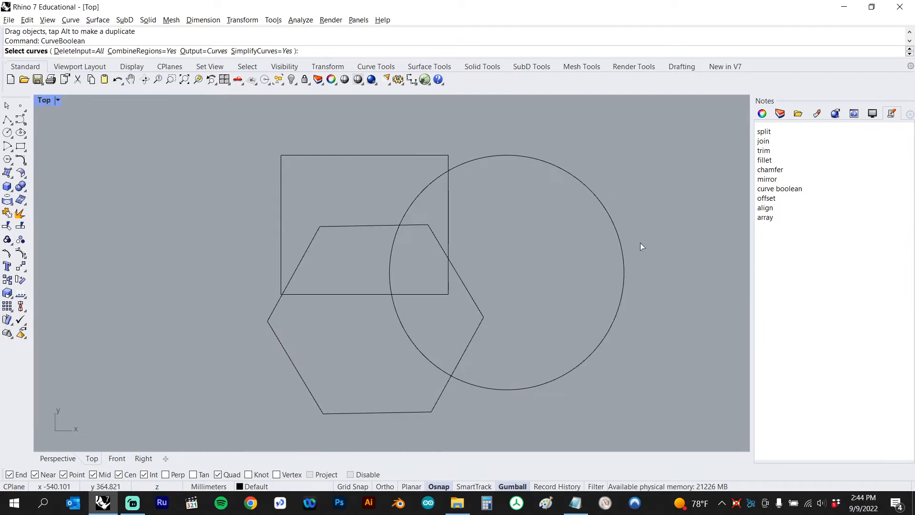
{"action": "left_click", "coordinate": [600, 199]}
{"action": "left_click", "coordinate": [414, 156]}
{"action": "left_click", "coordinate": [390, 224]}
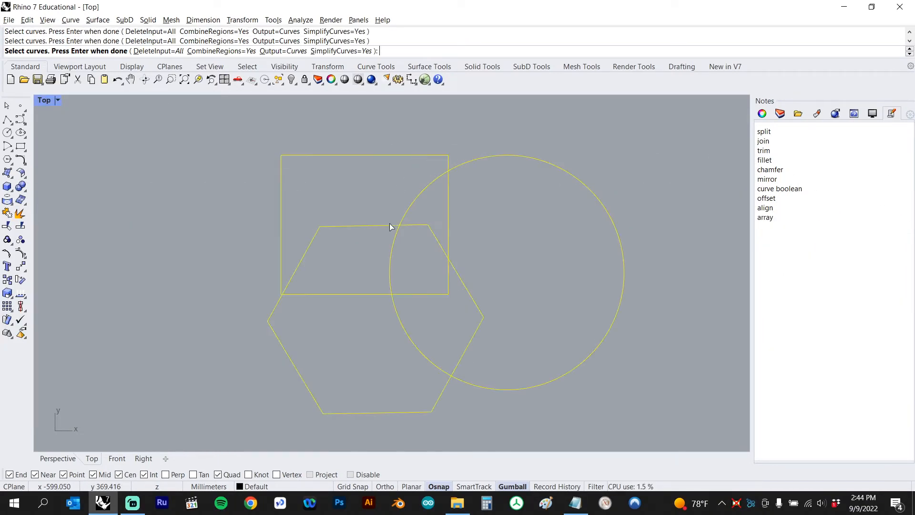
{"action": "right_click", "coordinate": [389, 224]}
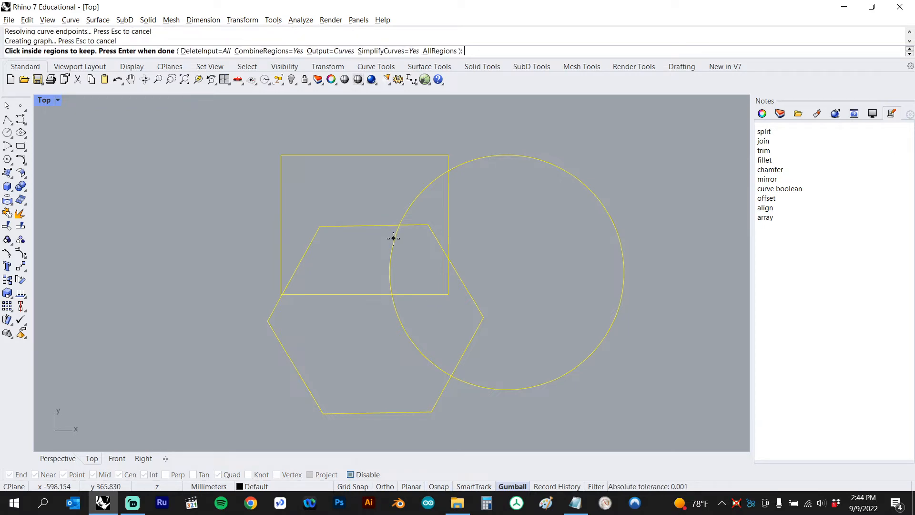
{"action": "left_click", "coordinate": [370, 265]}
{"action": "left_click", "coordinate": [419, 262]}
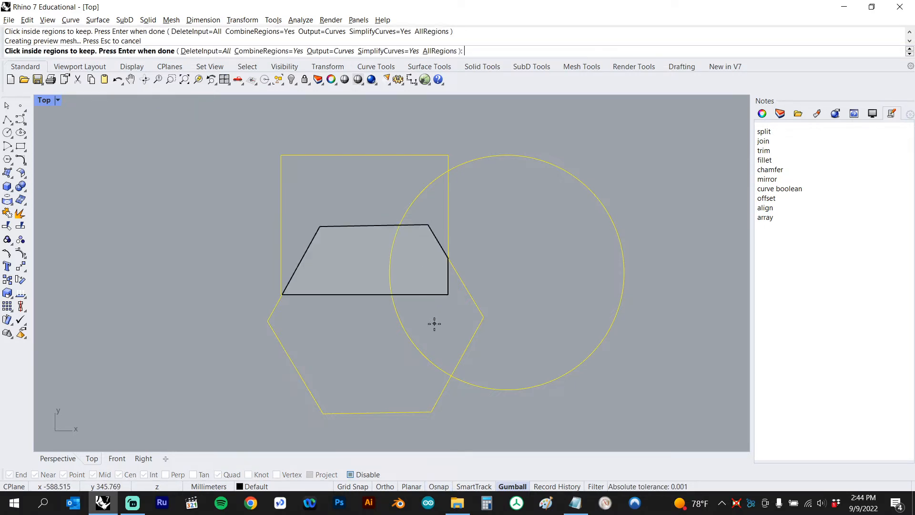
{"action": "left_click", "coordinate": [433, 323]}
{"action": "left_click", "coordinate": [433, 212]}
{"action": "left_click", "coordinate": [373, 351]}
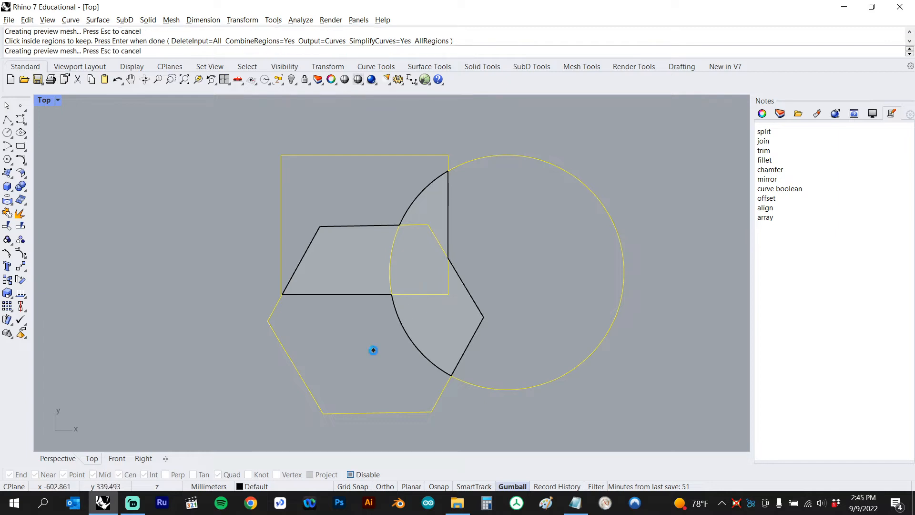
{"action": "right_click", "coordinate": [374, 351]}
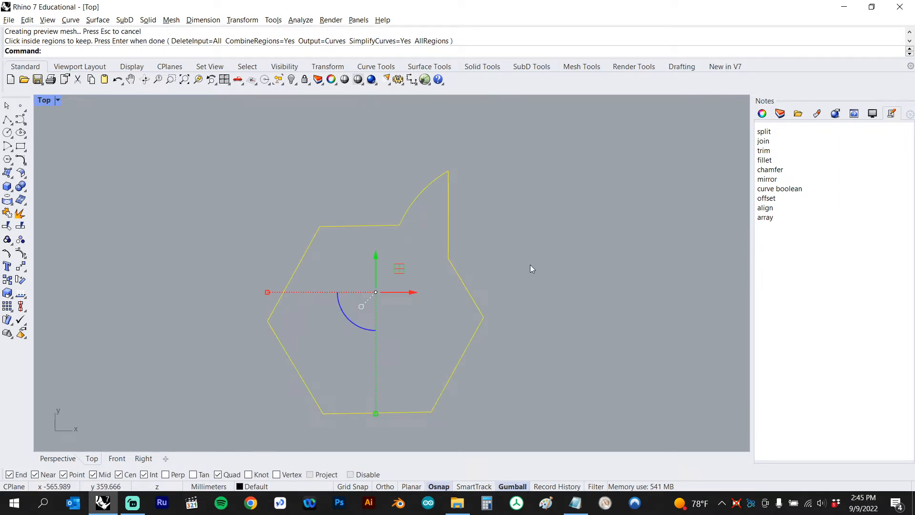
{"action": "key", "text": "ctrl+z"}
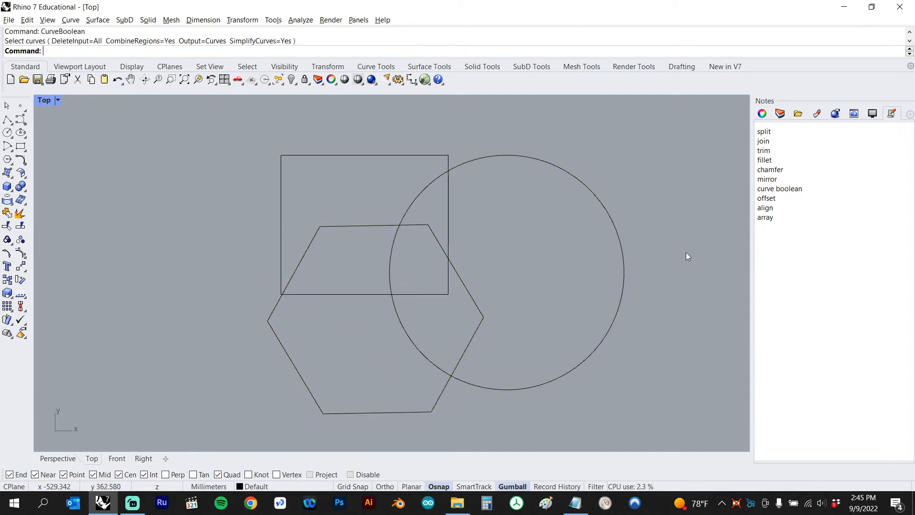
Merge the circle, rectangle and hexagon into a single outer outline with CurveBoolean, keeping all regions
{"action": "type", "text": "curveboolean"}
{"action": "key", "text": "Return"}
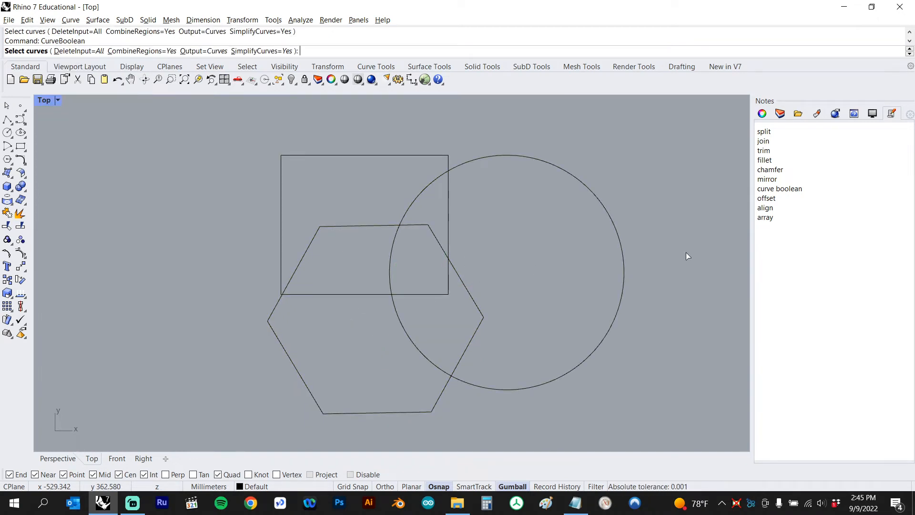
{"action": "left_click", "coordinate": [606, 194]}
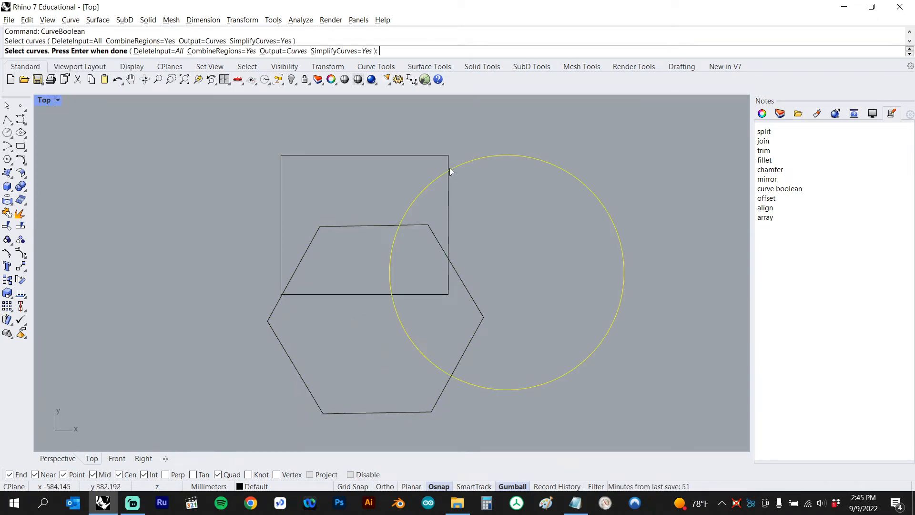
{"action": "left_click", "coordinate": [448, 172]}
{"action": "left_click", "coordinate": [375, 224]}
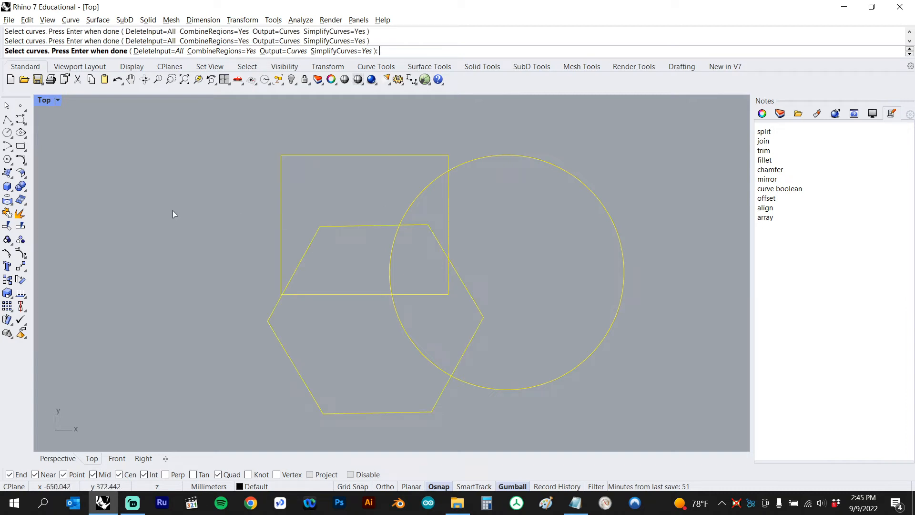
{"action": "key", "text": "Return"}
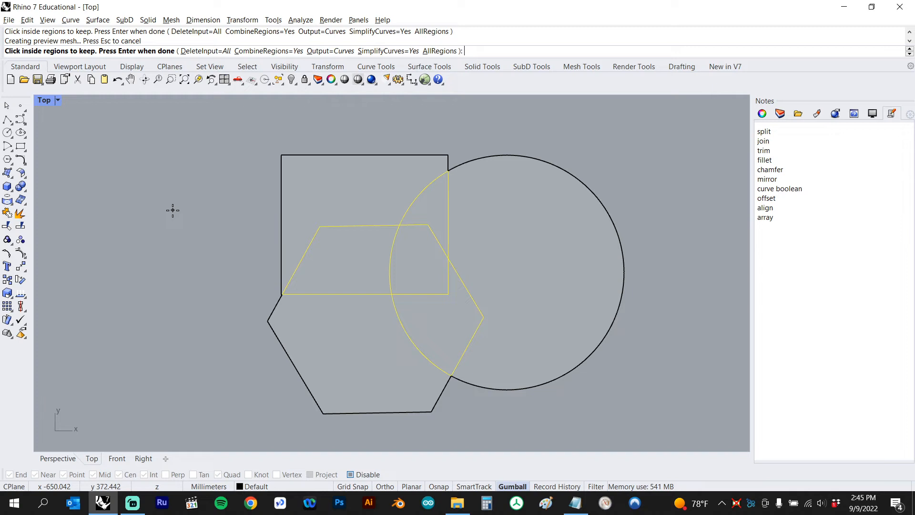
{"action": "key", "text": "Return"}
{"action": "left_click", "coordinate": [179, 253]}
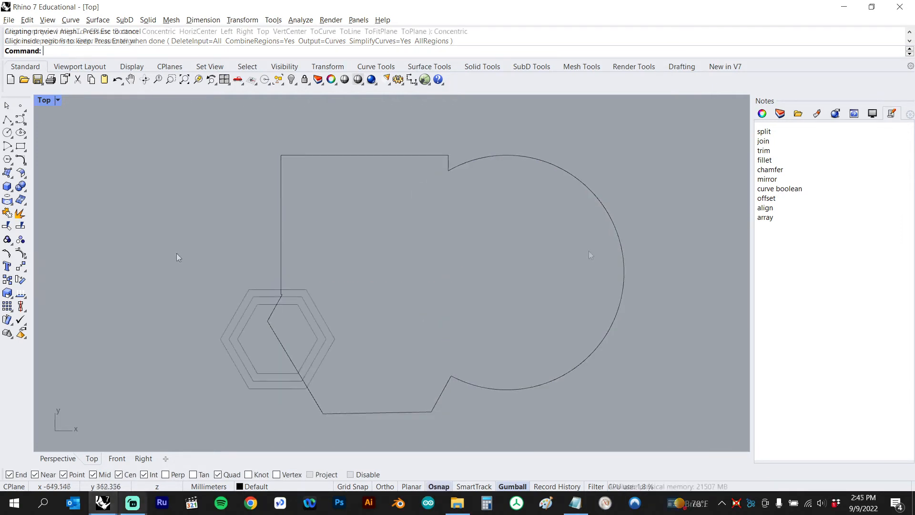
Array the three concentric hexagons with 4 in X, 4 in Y and 1 in Z, spaced about 133 mm in X and 86 mm in Y
{"action": "type", "text": "array"}
{"action": "key", "text": "Return"}
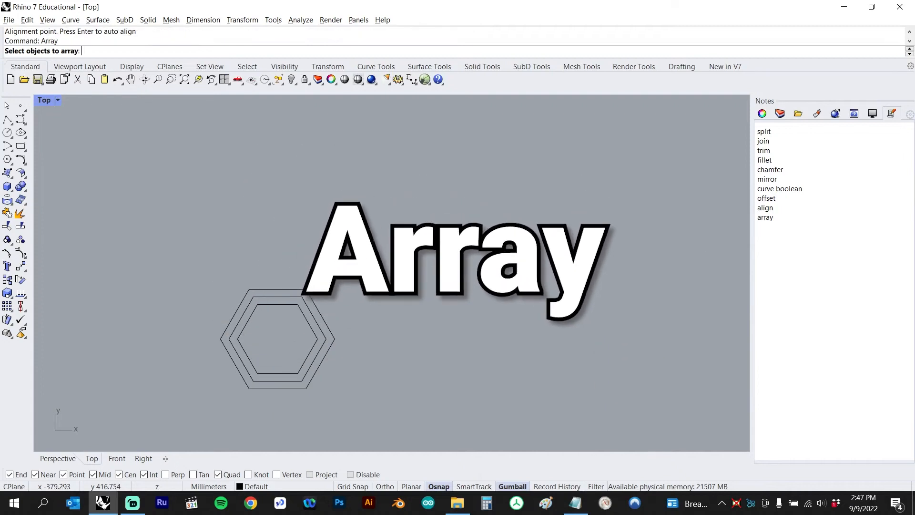
{"action": "left_click_drag", "start_coordinate": [439, 235], "coordinate": [204, 390]}
{"action": "key", "text": "Return"}
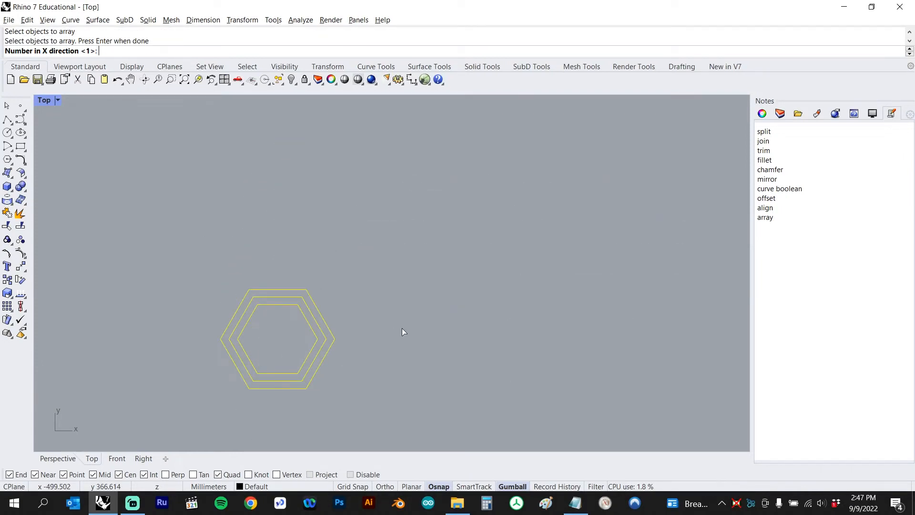
{"action": "key", "text": "Return"}
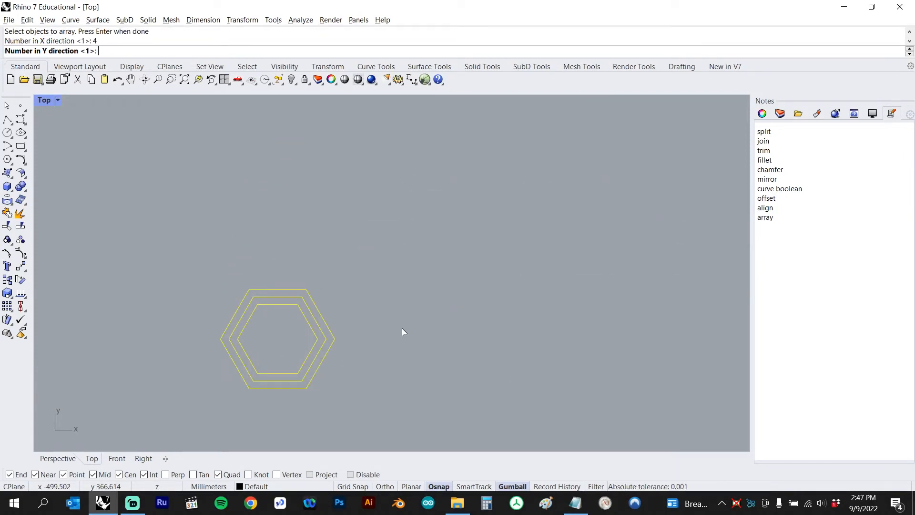
{"action": "type", "text": "4"}
{"action": "key", "text": "Return"}
{"action": "key", "text": "Return"}
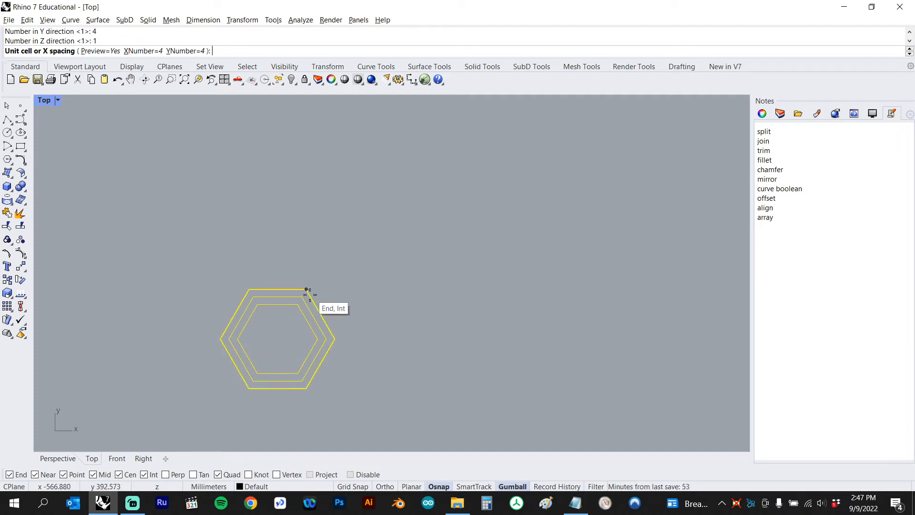
{"action": "left_click", "coordinate": [320, 314]}
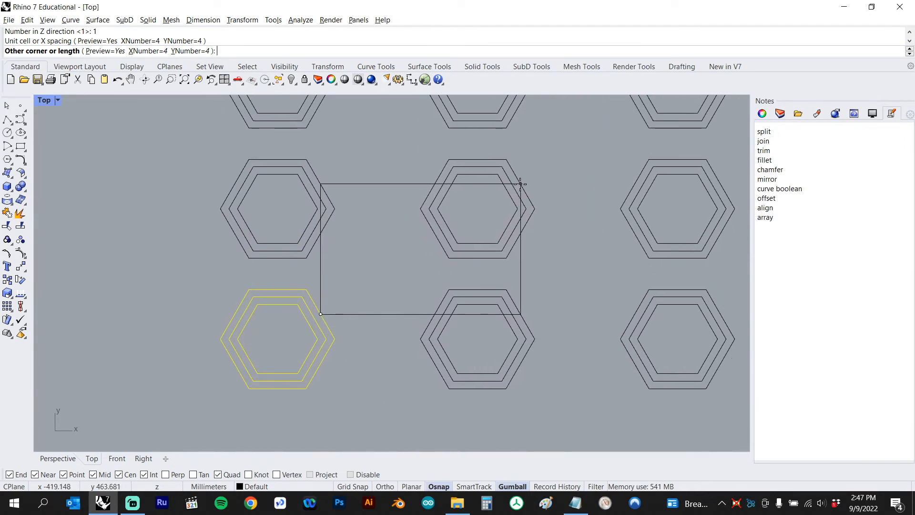
{"action": "left_click", "coordinate": [524, 183]}
{"action": "scroll", "coordinate": [429, 286], "scroll_direction": "down", "scroll_amount": 3}
{"action": "scroll", "coordinate": [413, 300], "scroll_direction": "up", "scroll_amount": 2}
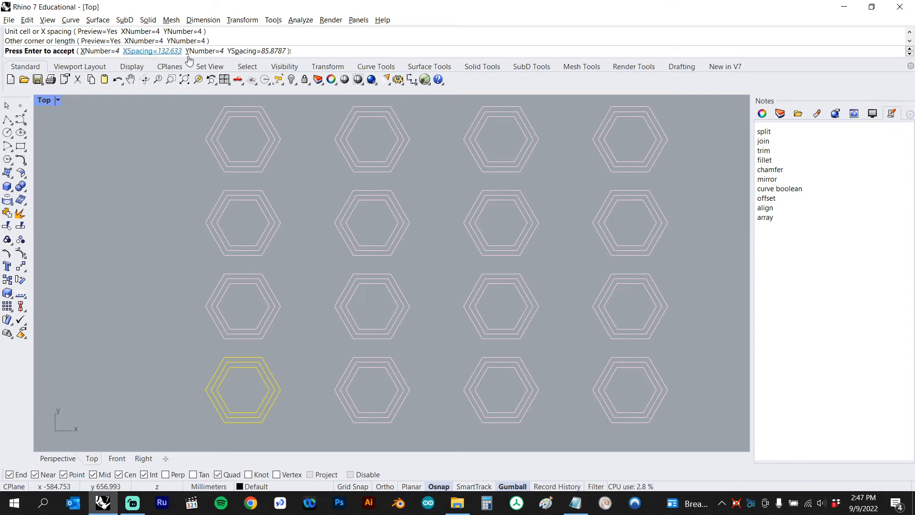
Set the array's Y number to 2 and its X number to 2
{"action": "left_click", "coordinate": [204, 51]}
{"action": "type", "text": "2"}
{"action": "key", "text": "Return"}
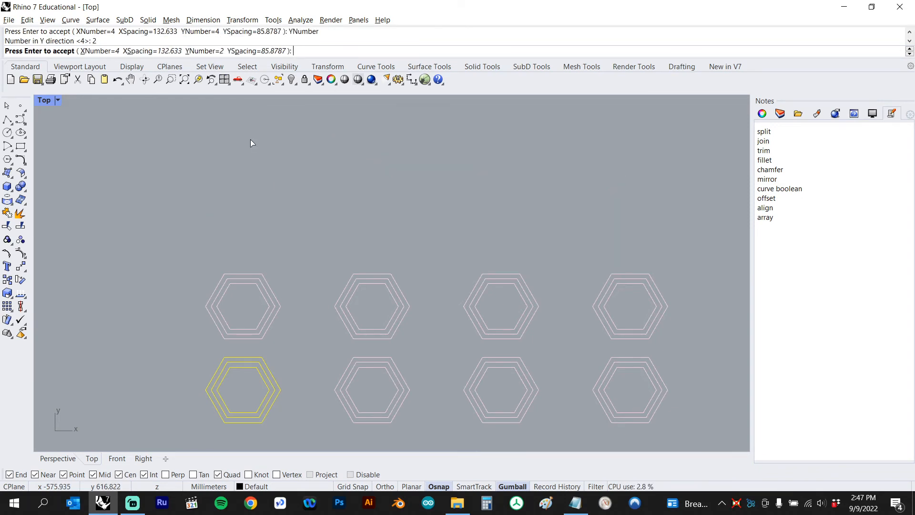
{"action": "left_click", "coordinate": [95, 51]}
{"action": "type", "text": "2"}
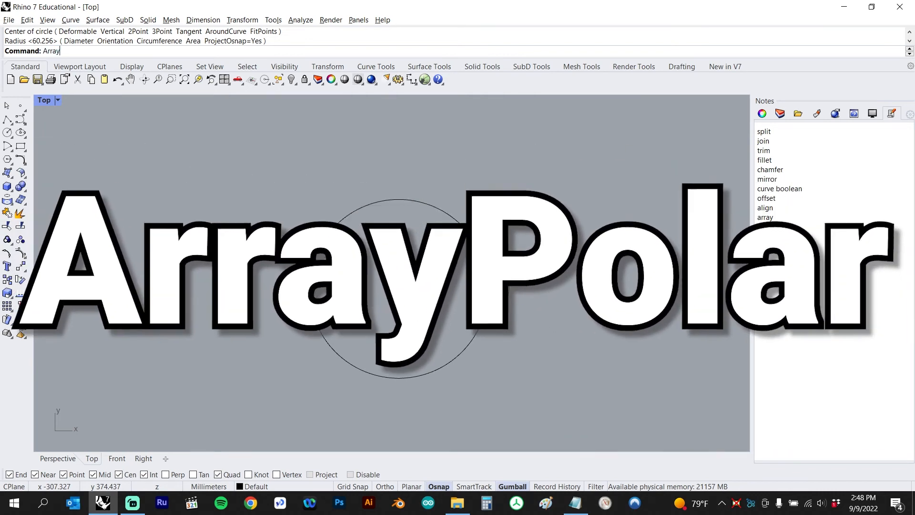
Create a polar array of the small circle around the large circle's center point, with 12 items filling 360 degrees
{"action": "type", "text": "rrayPolar"}
{"action": "key", "text": "Return"}
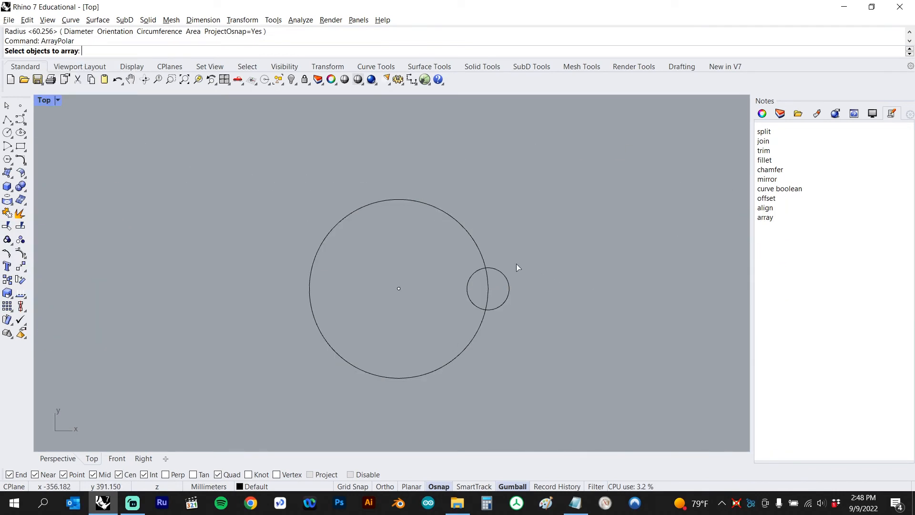
{"action": "left_click", "coordinate": [512, 291]}
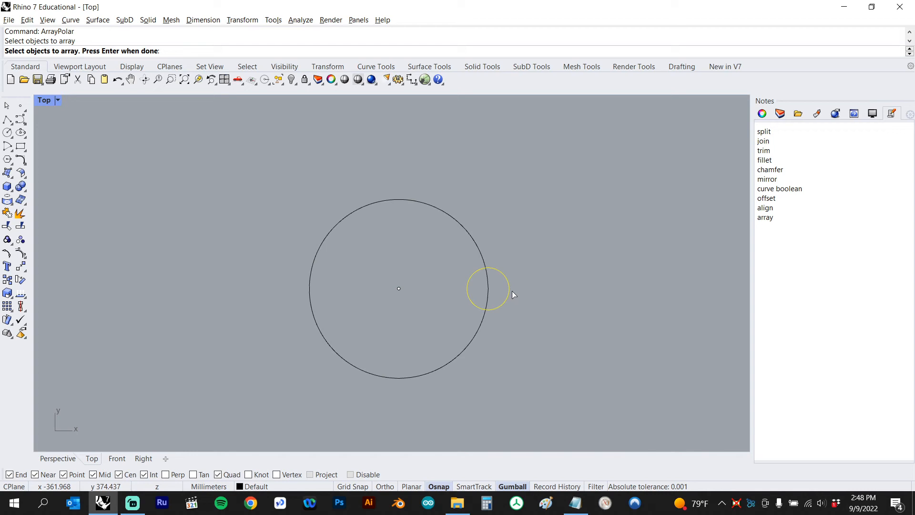
{"action": "key", "text": "Return"}
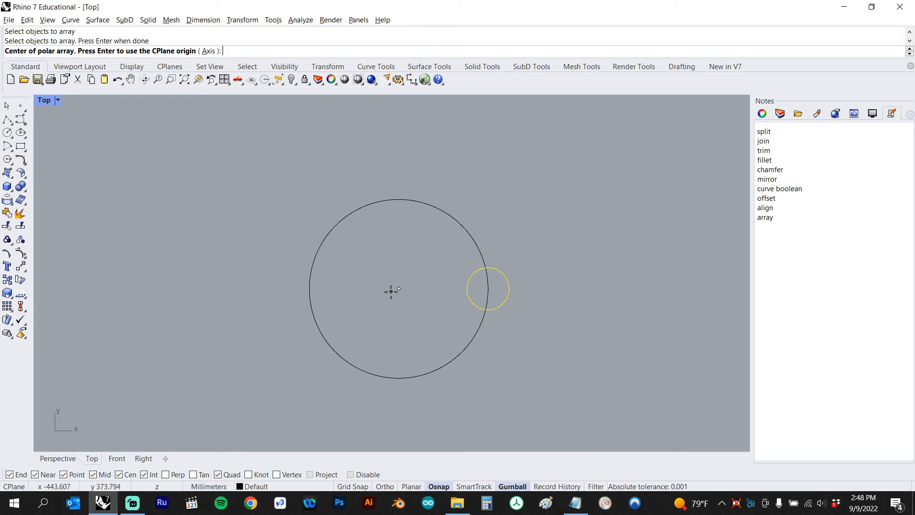
{"action": "left_click", "coordinate": [398, 289]}
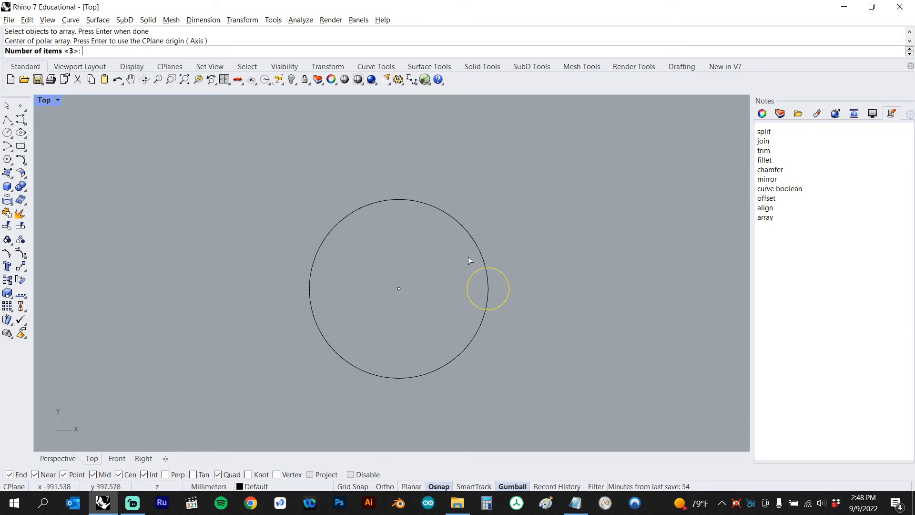
{"action": "type", "text": "12"}
{"action": "key", "text": "Return"}
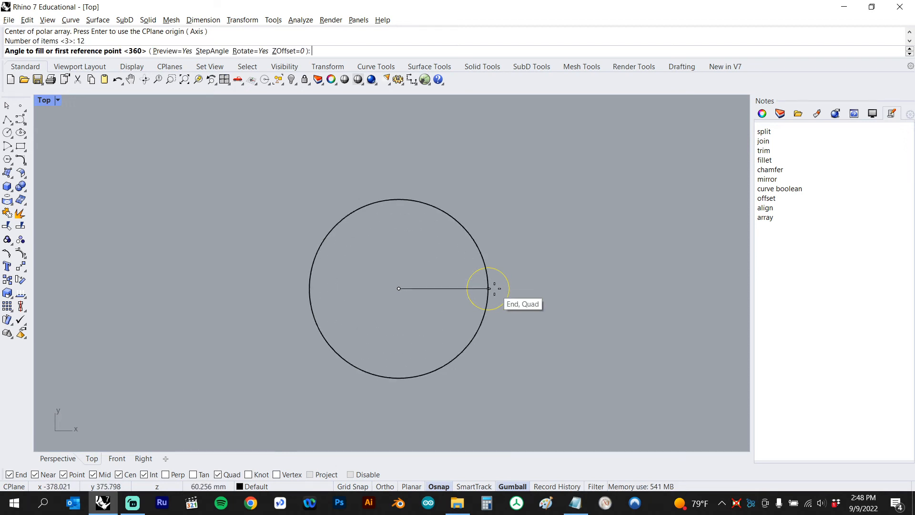
{"action": "key", "text": "Return"}
{"action": "key", "text": "Return"}
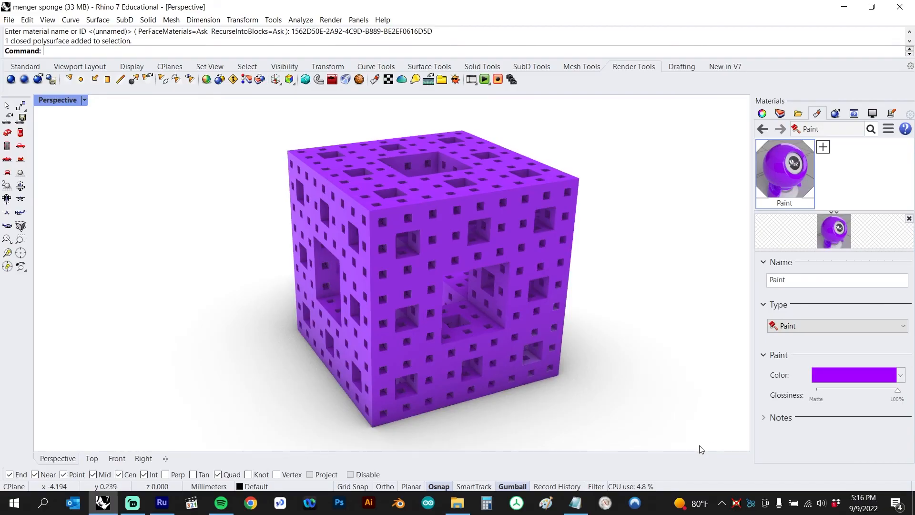
{"action": "right_click_drag", "start_coordinate": [699, 445], "coordinate": [36, 444]}
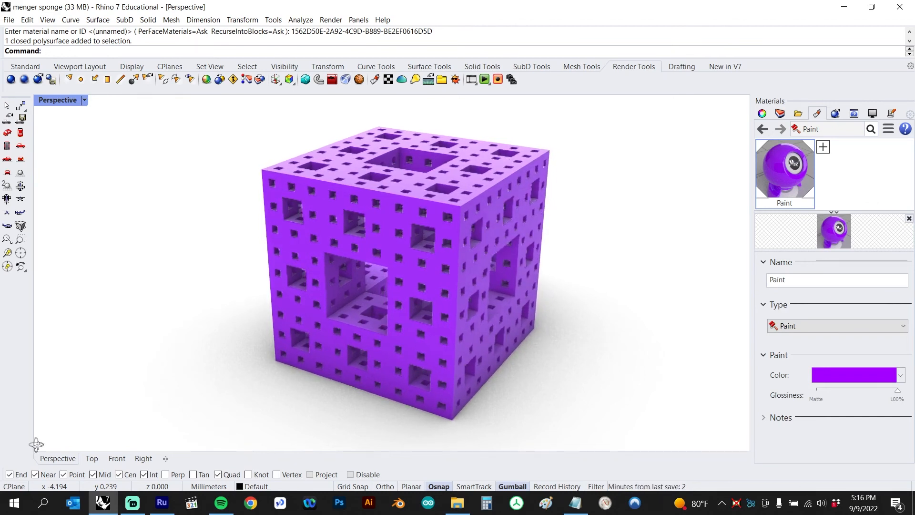